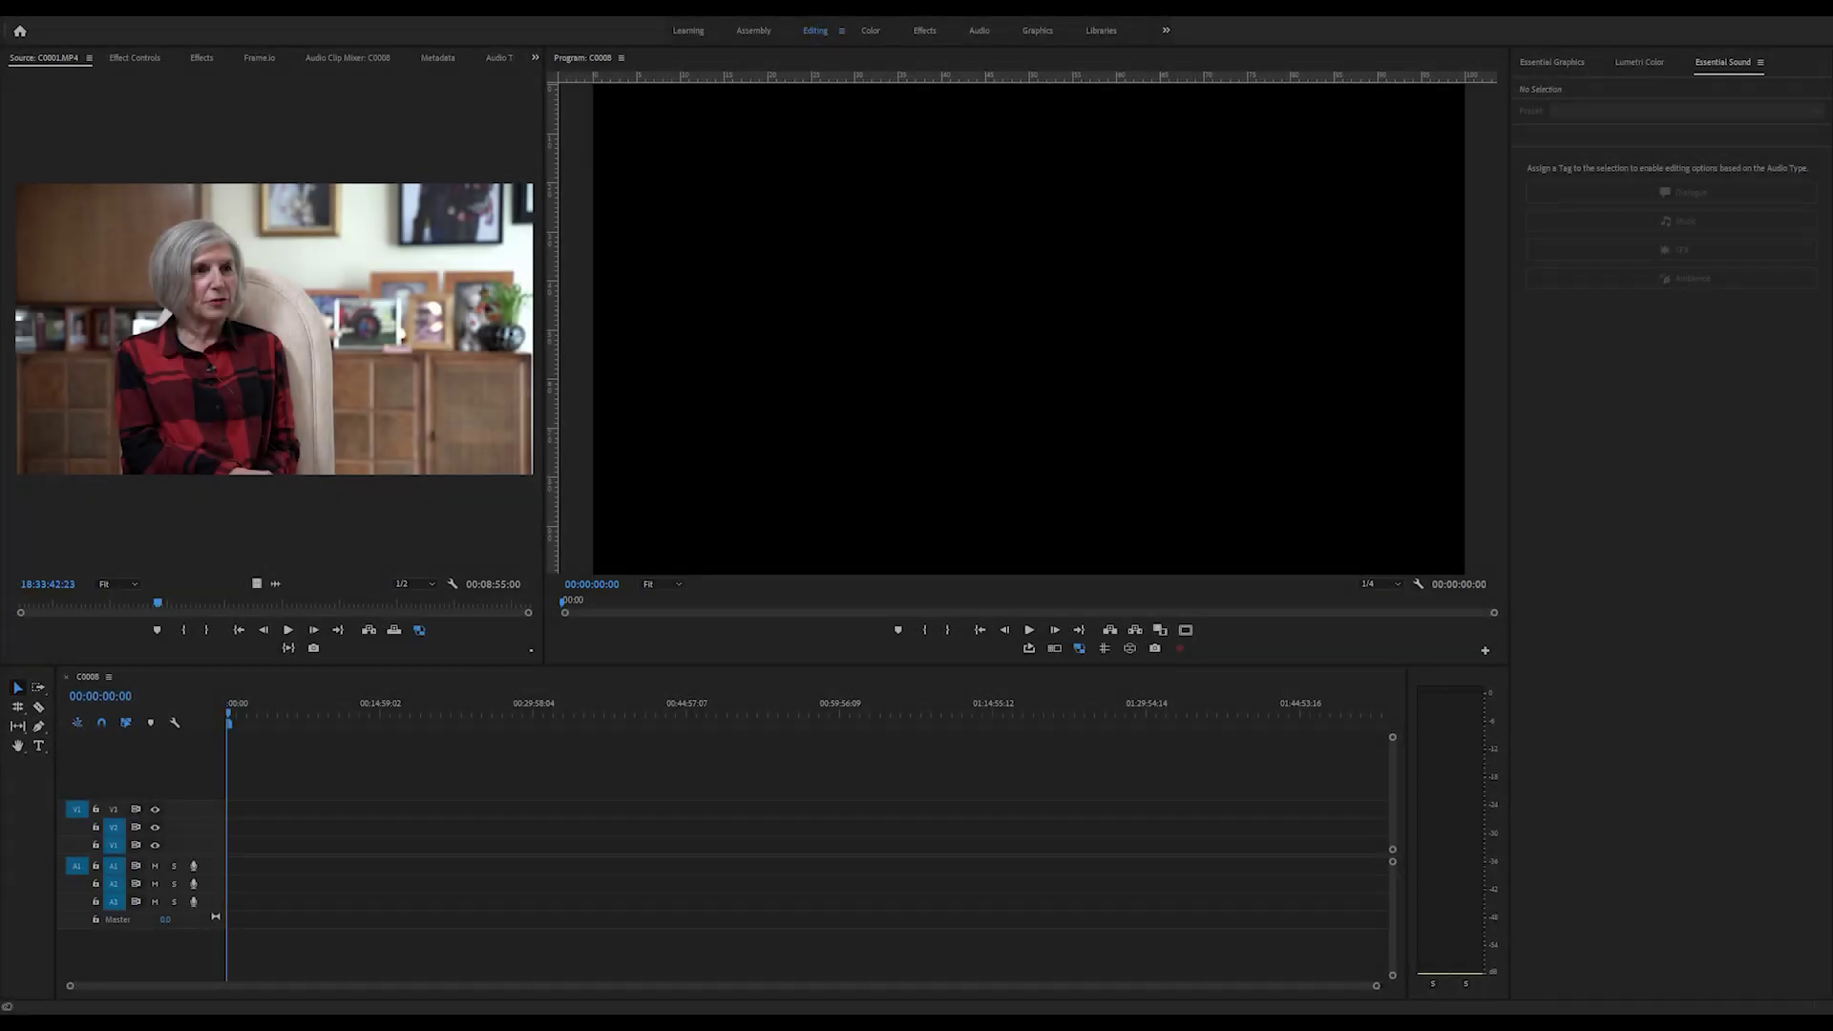
# Place the interview clips C0001 to C0007 end to end on V1 and A1 from the start of the sequence
pyautogui.click(1072, 973)
pyautogui.moveTo(364, 794); pyautogui.dragTo(219, 859)
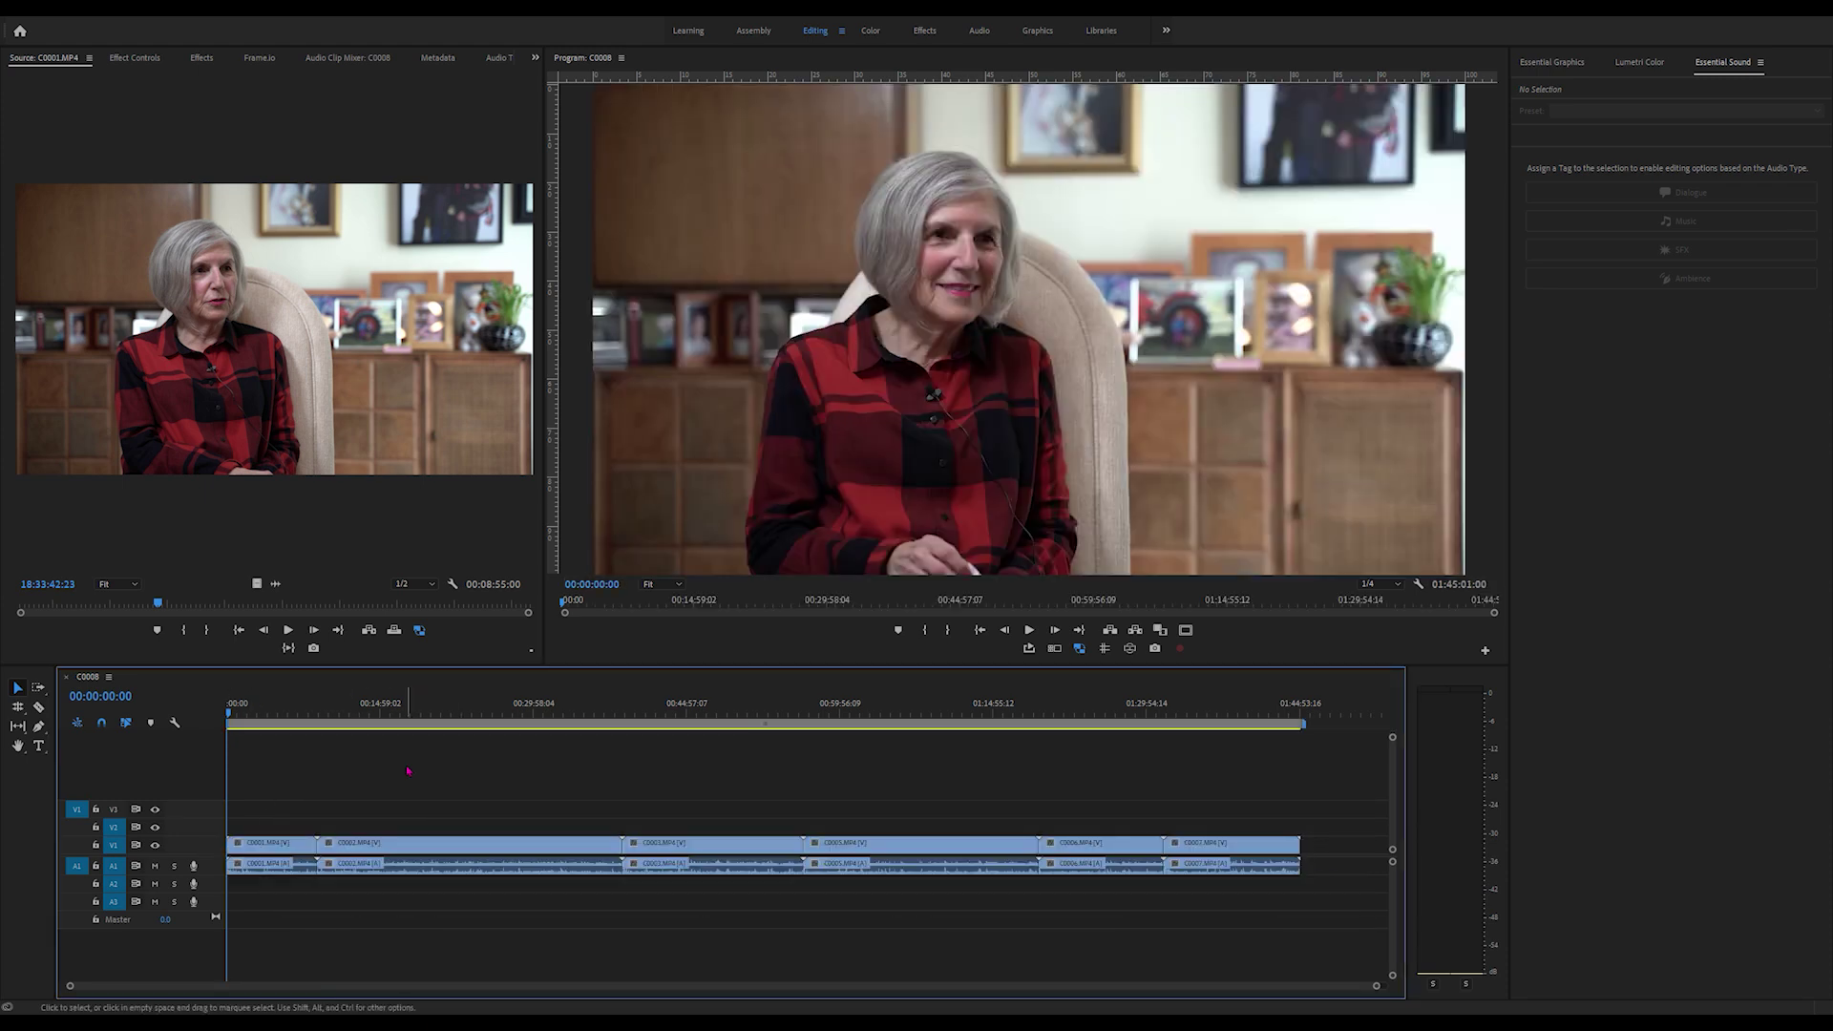
# Play a short passage of the first interview clip from about 00:04:58 to check the wide framing
pyautogui.moveTo(276, 722)
pyautogui.mouseDown()
pyautogui.moveTo(418, 723)
pyautogui.moveTo(279, 731)
pyautogui.mouseUp()
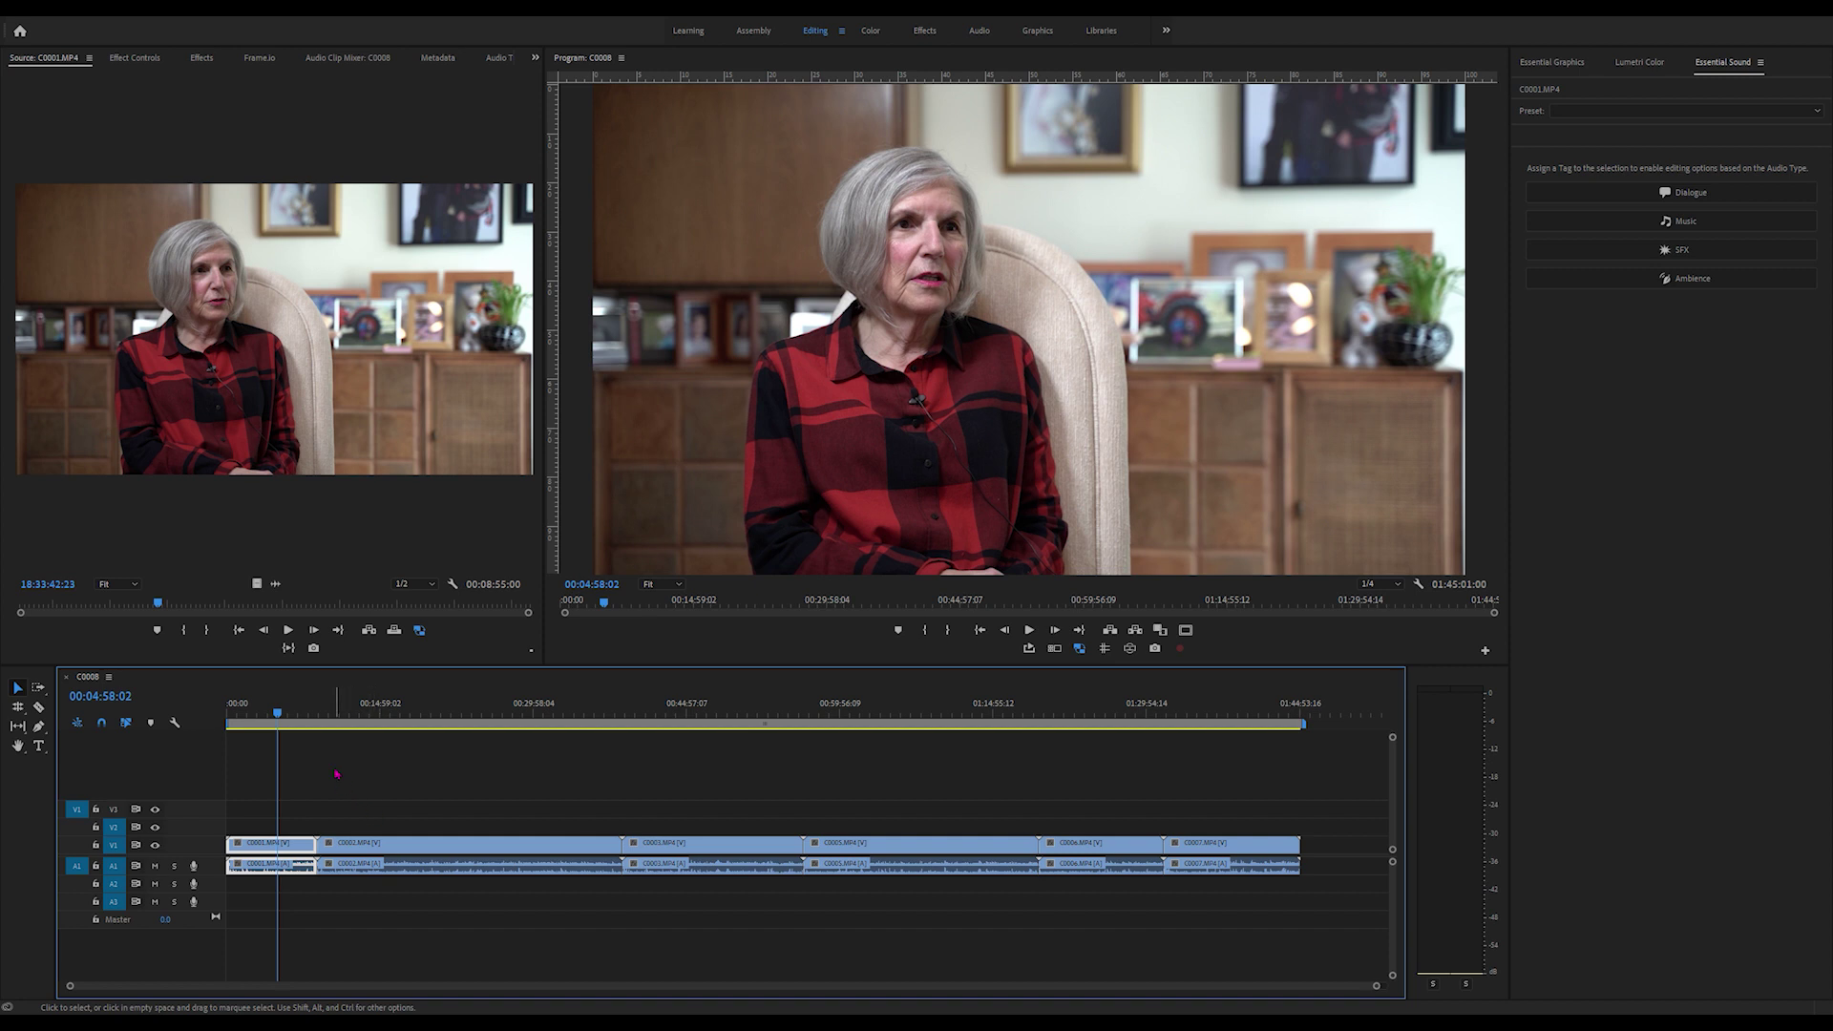
pyautogui.press('space')
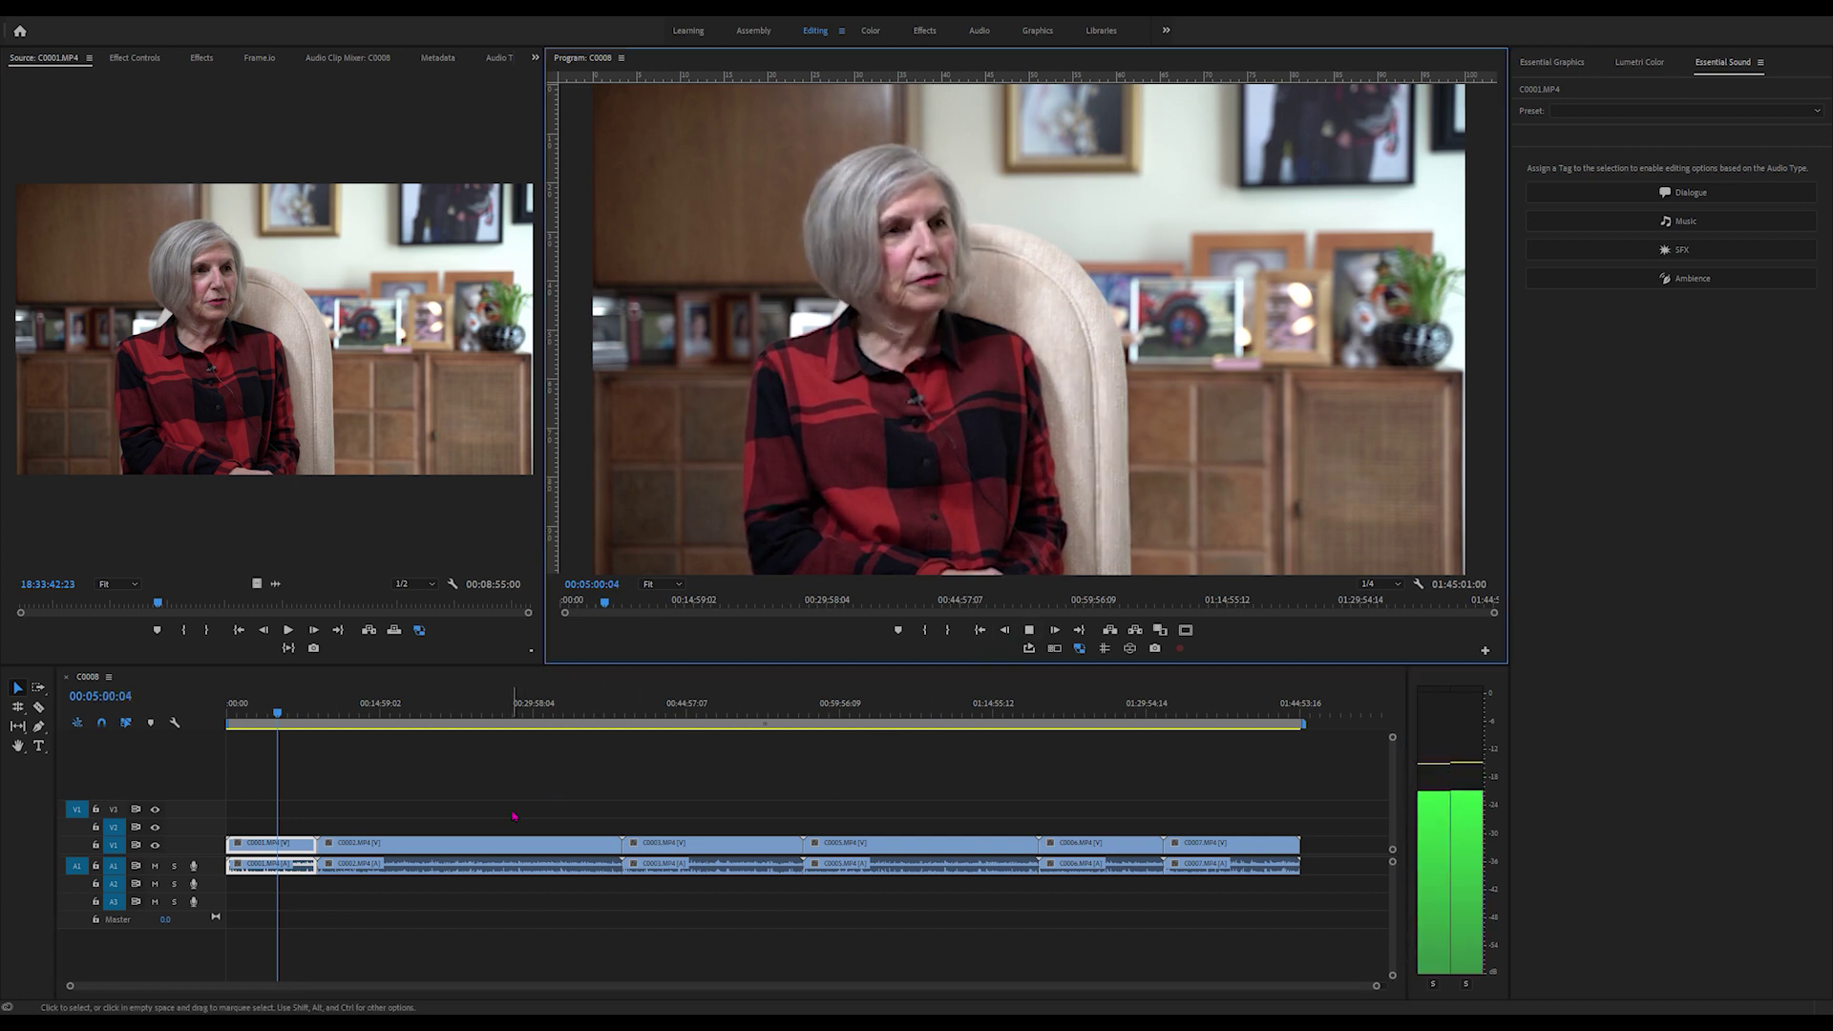
pyautogui.click(1030, 632)
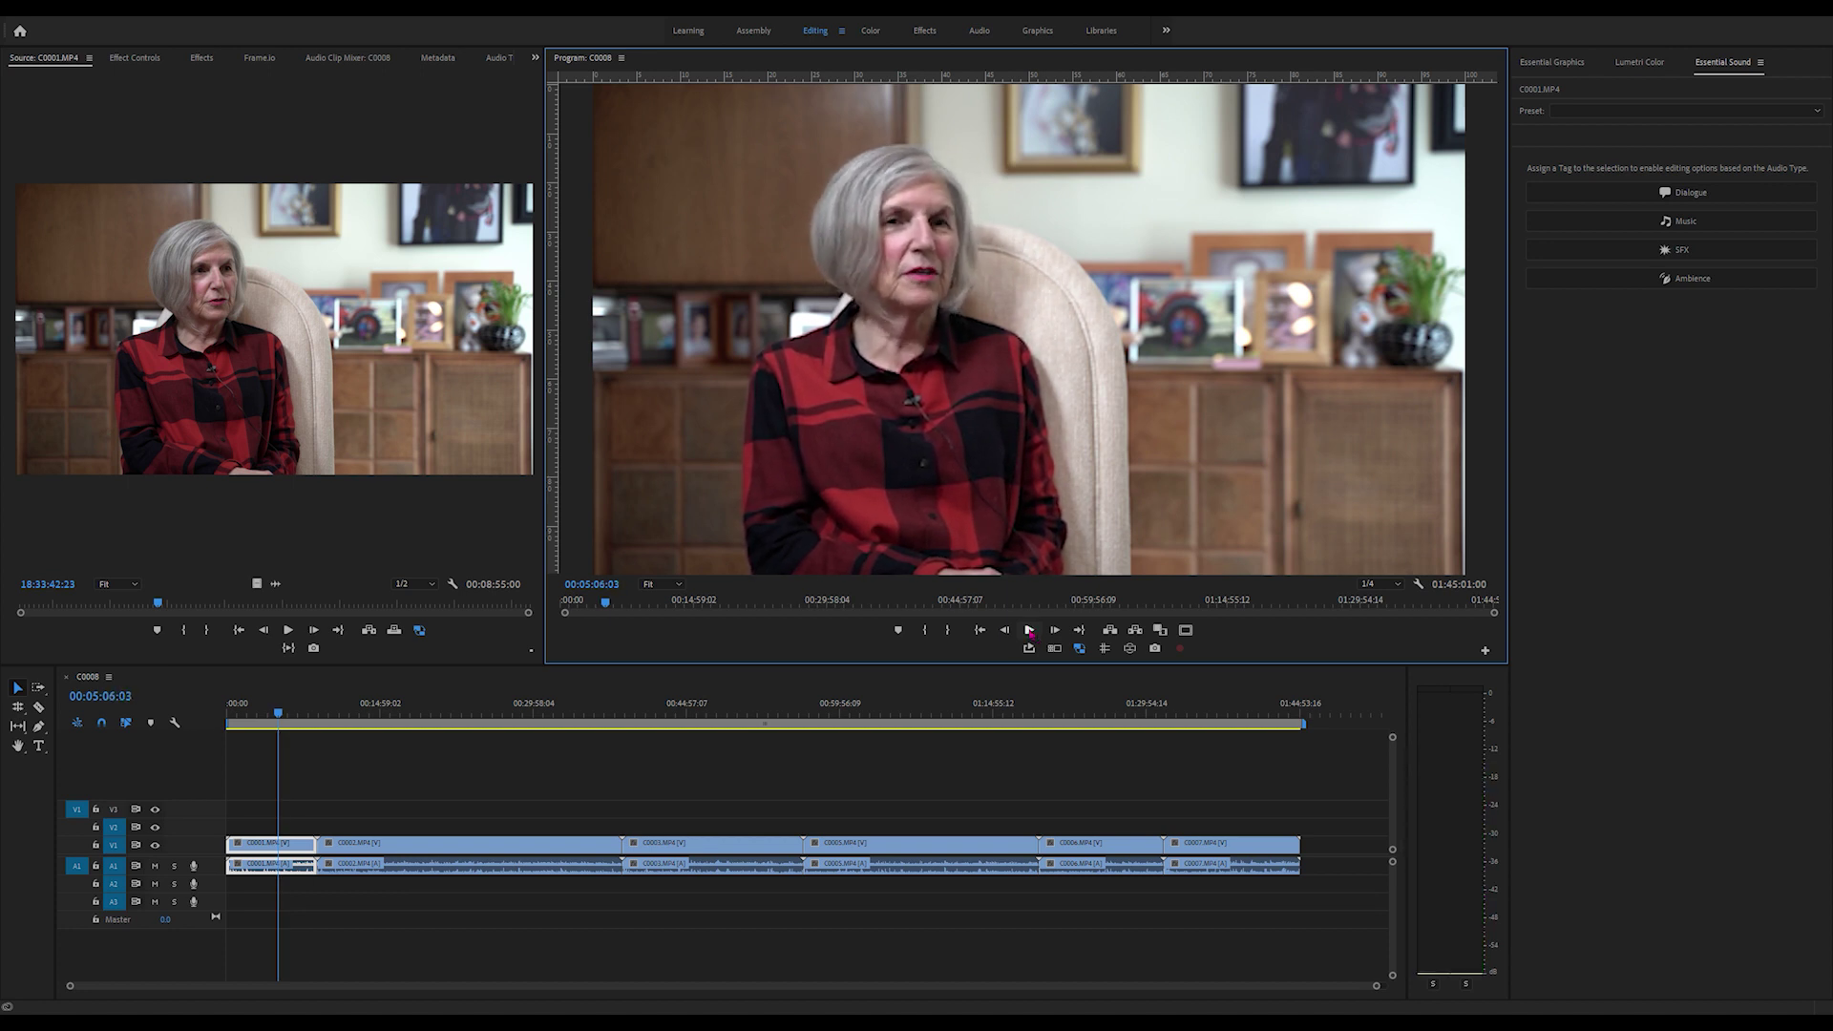
# Duplicate the video of all interview clips from V1 onto V2, directly above the originals
pyautogui.moveTo(259, 792); pyautogui.dragTo(1241, 816)
pyautogui.moveTo(418, 849); pyautogui.dragTo(415, 835)
pyautogui.click(394, 804)
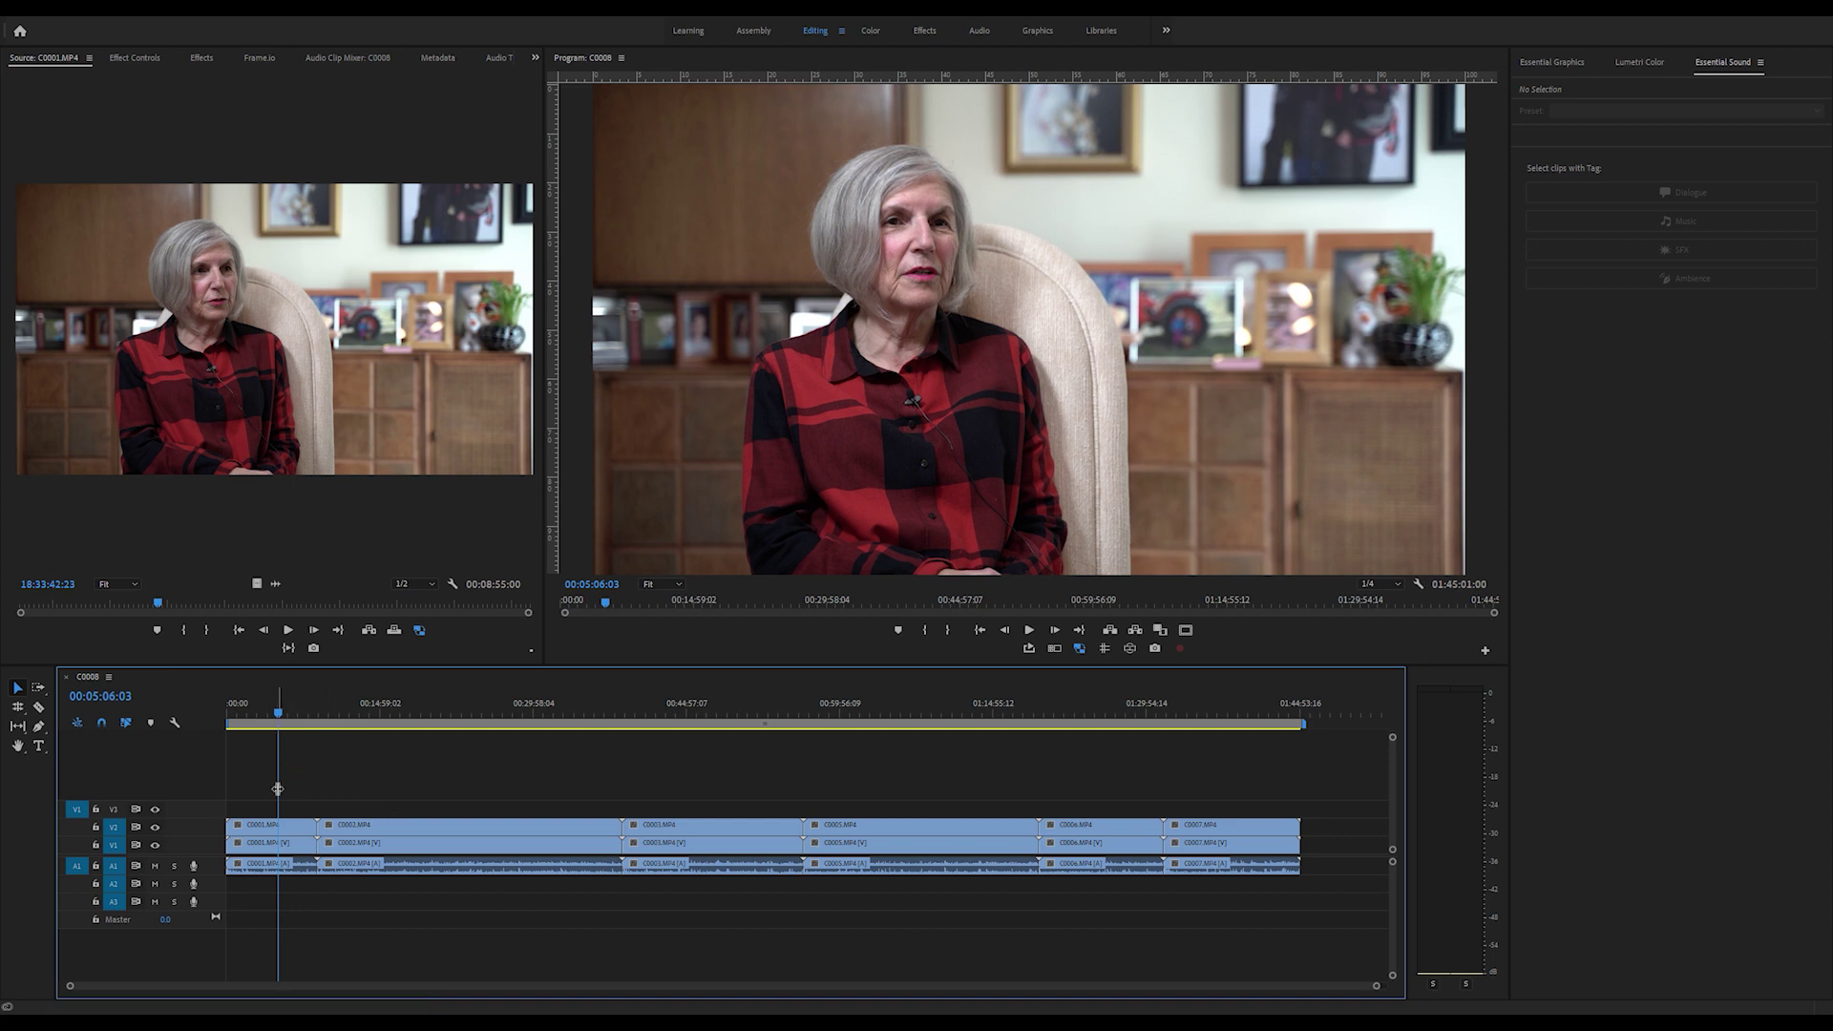
# Scale the V2 copy of C0001 to 159 and reposition it horizontally to 1234, moving it down for a close-up framing
pyautogui.click(266, 830)
pyautogui.click(135, 59)
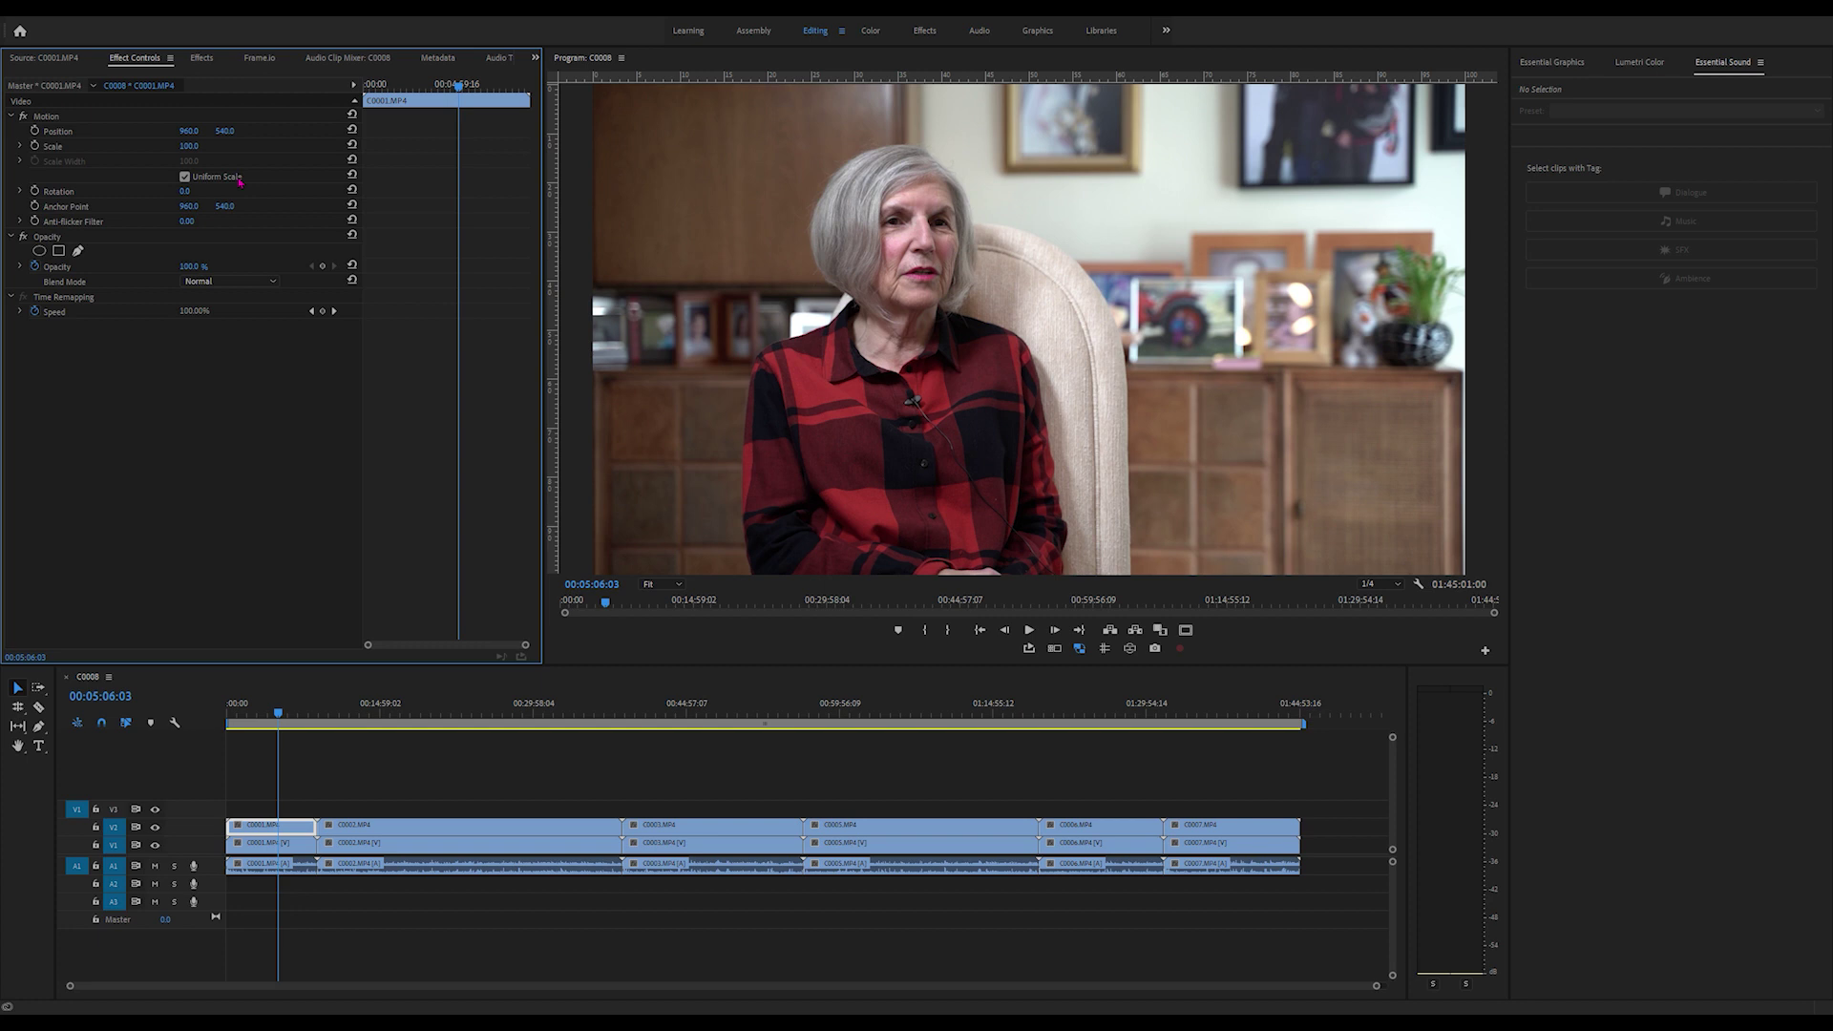
pyautogui.moveTo(189, 147); pyautogui.dragTo(263, 131)
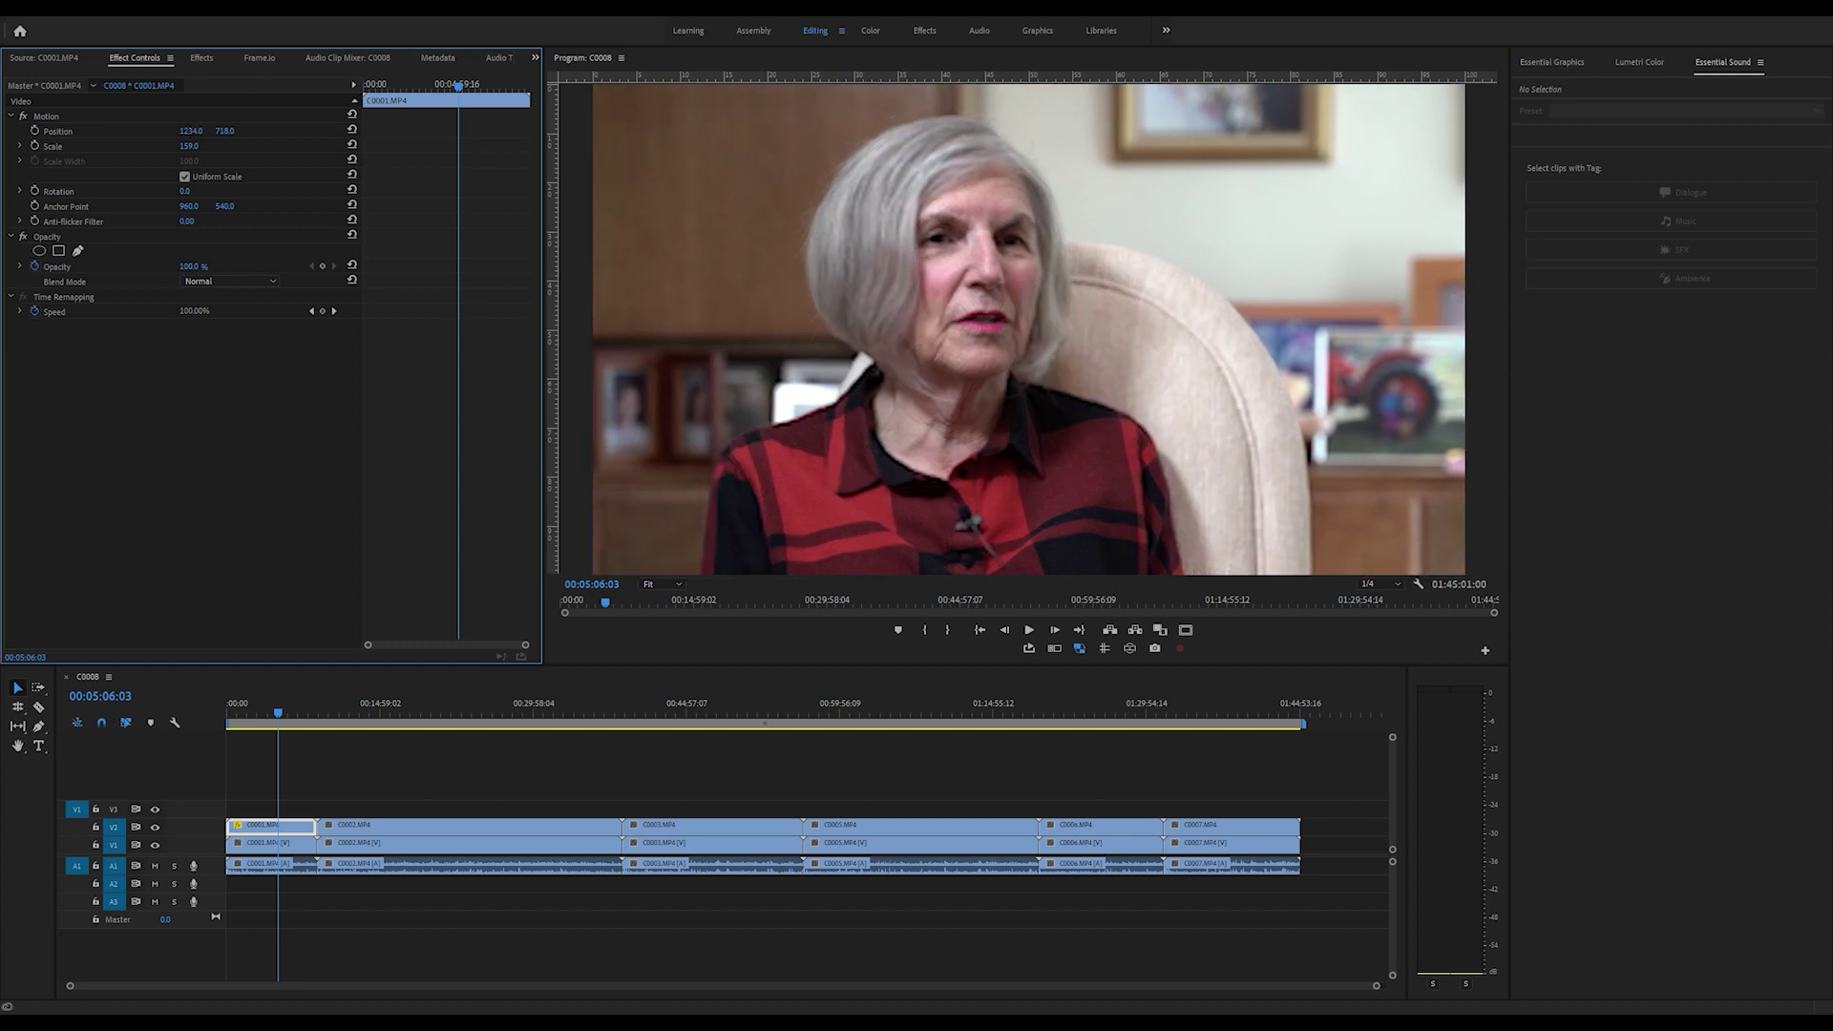
# Paste the motion attributes of the first close-up onto all the other clips on V2
pyautogui.moveTo(403, 773); pyautogui.dragTo(1237, 823)
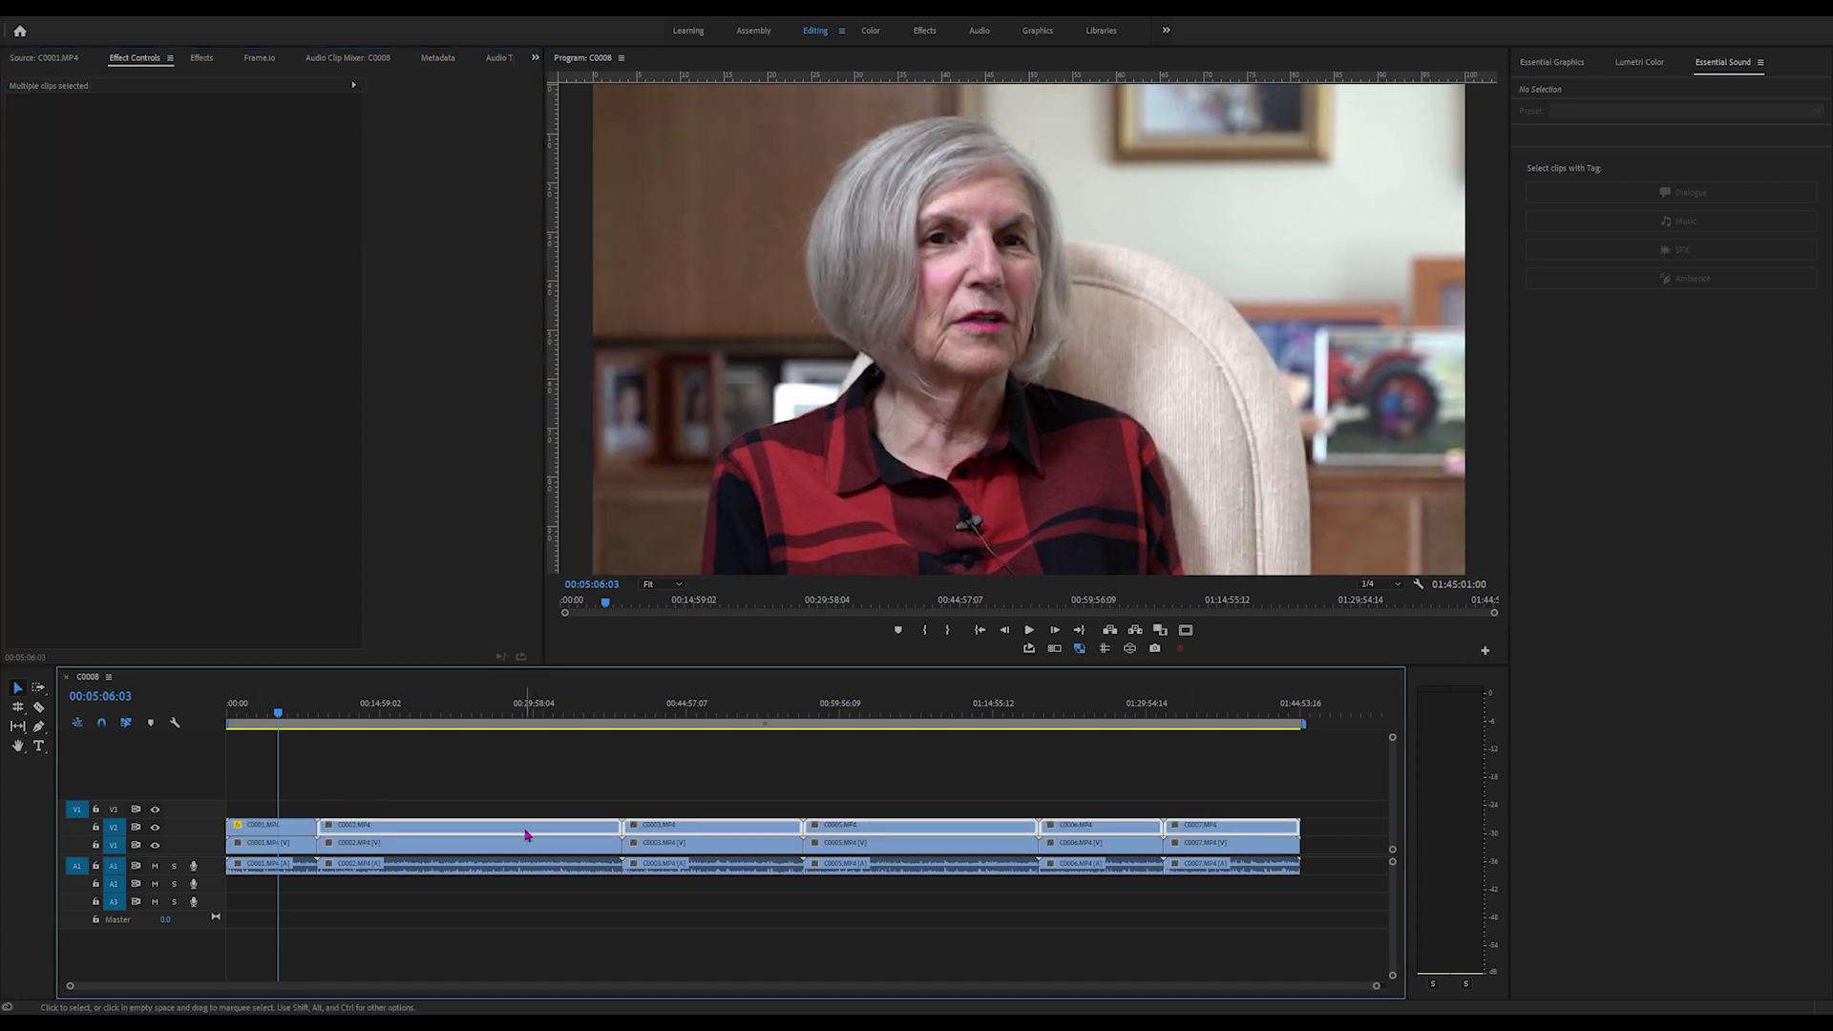
pyautogui.hotkey('ctrl', 'alt', 'v')
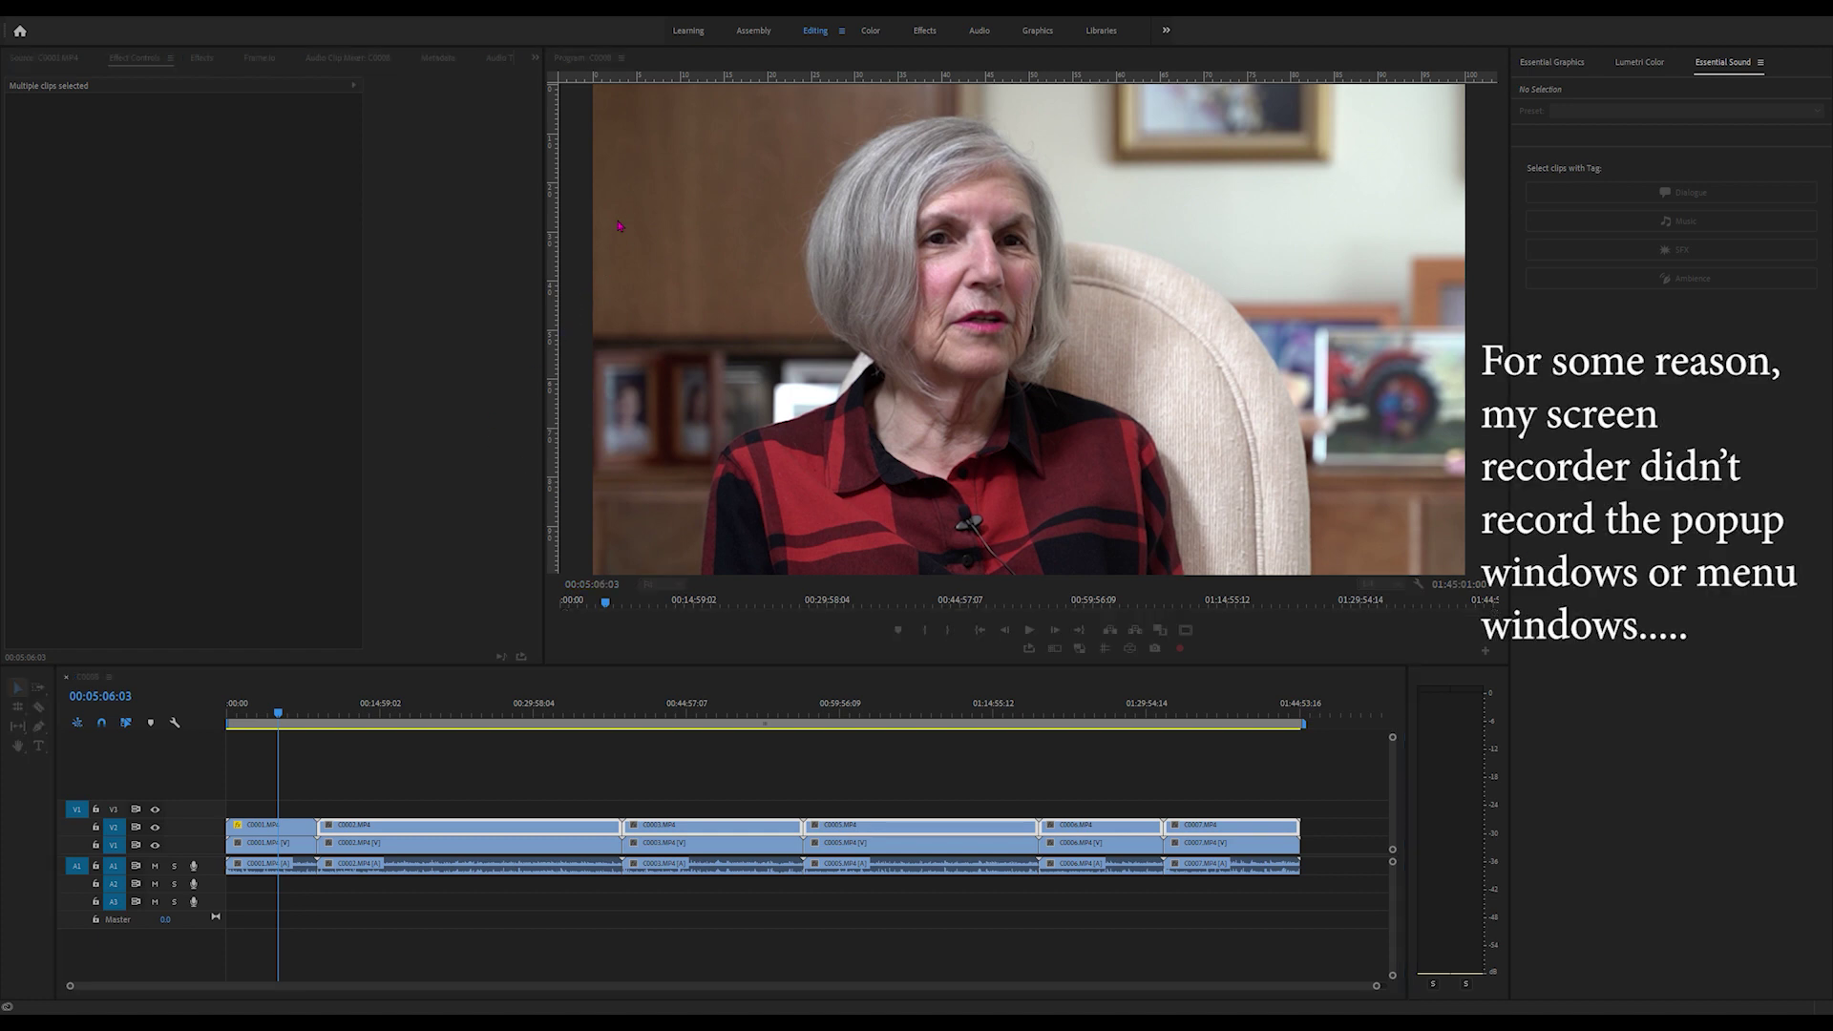
pyautogui.click(945, 755)
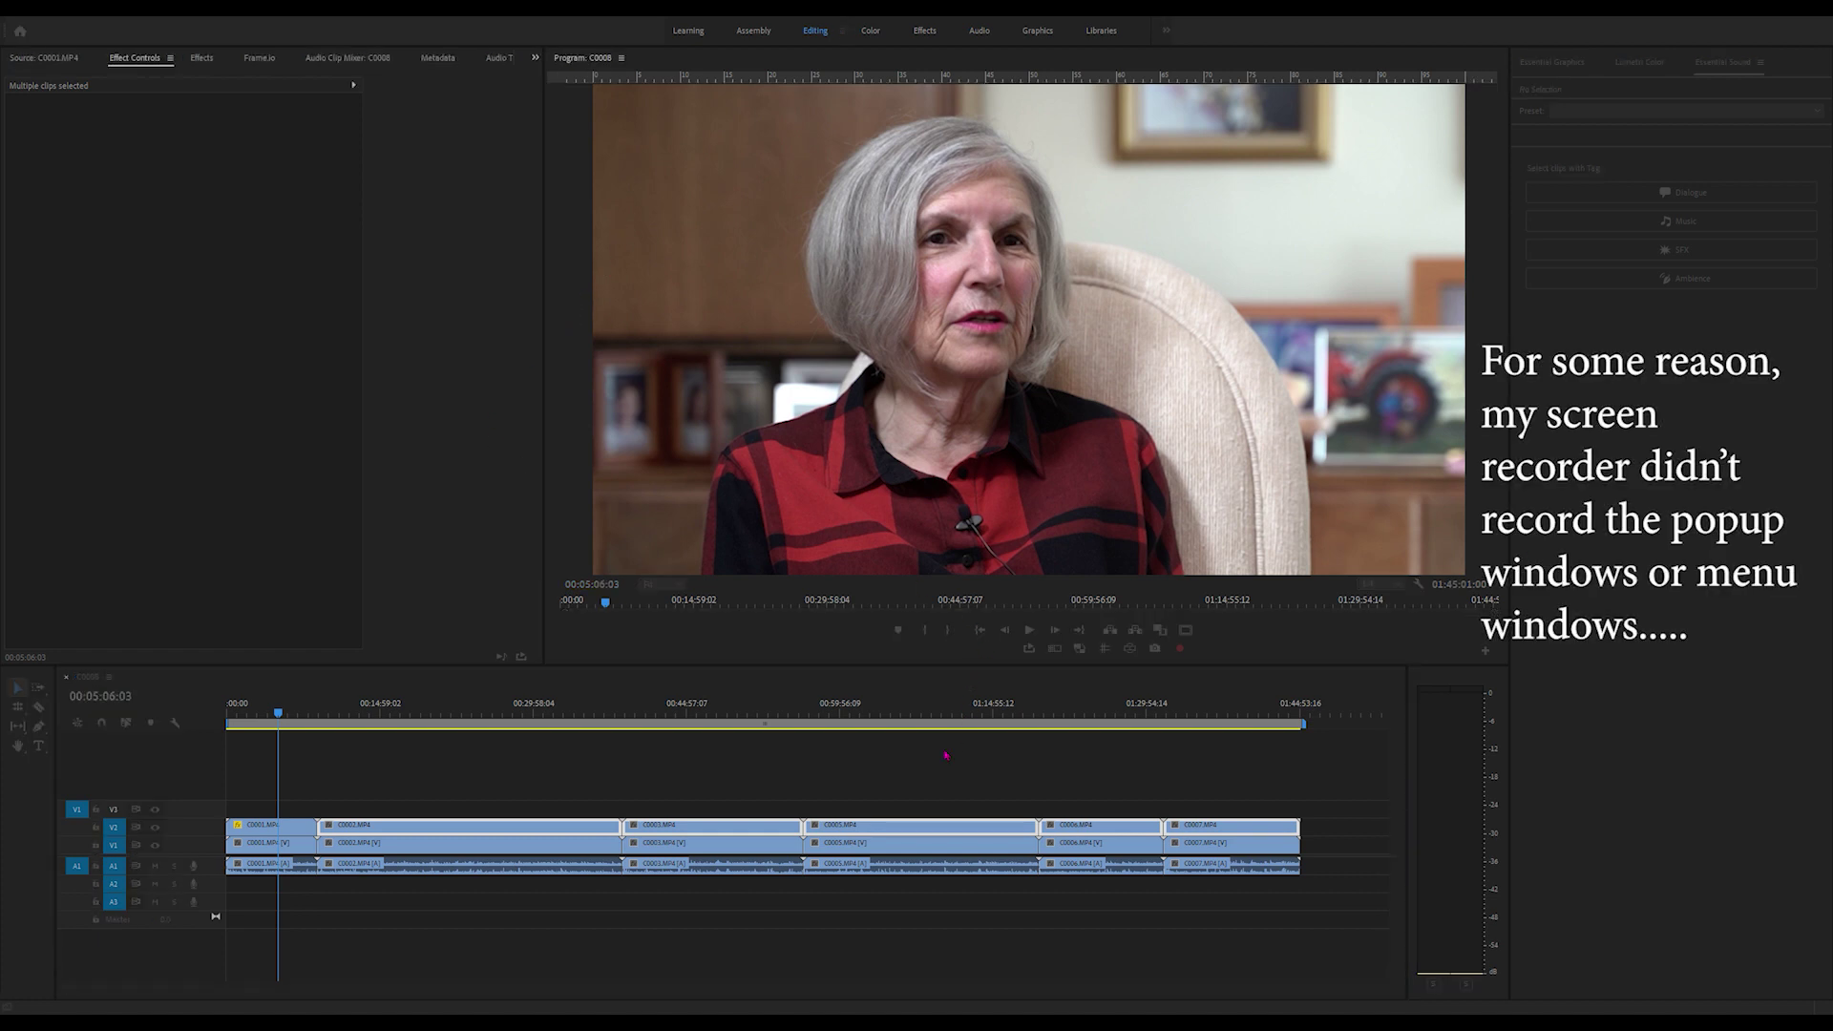
# Lower the vertical position of the V2 copy of C0002 to improve its close-up framing
pyautogui.click(430, 703)
pyautogui.click(430, 783)
pyautogui.click(430, 824)
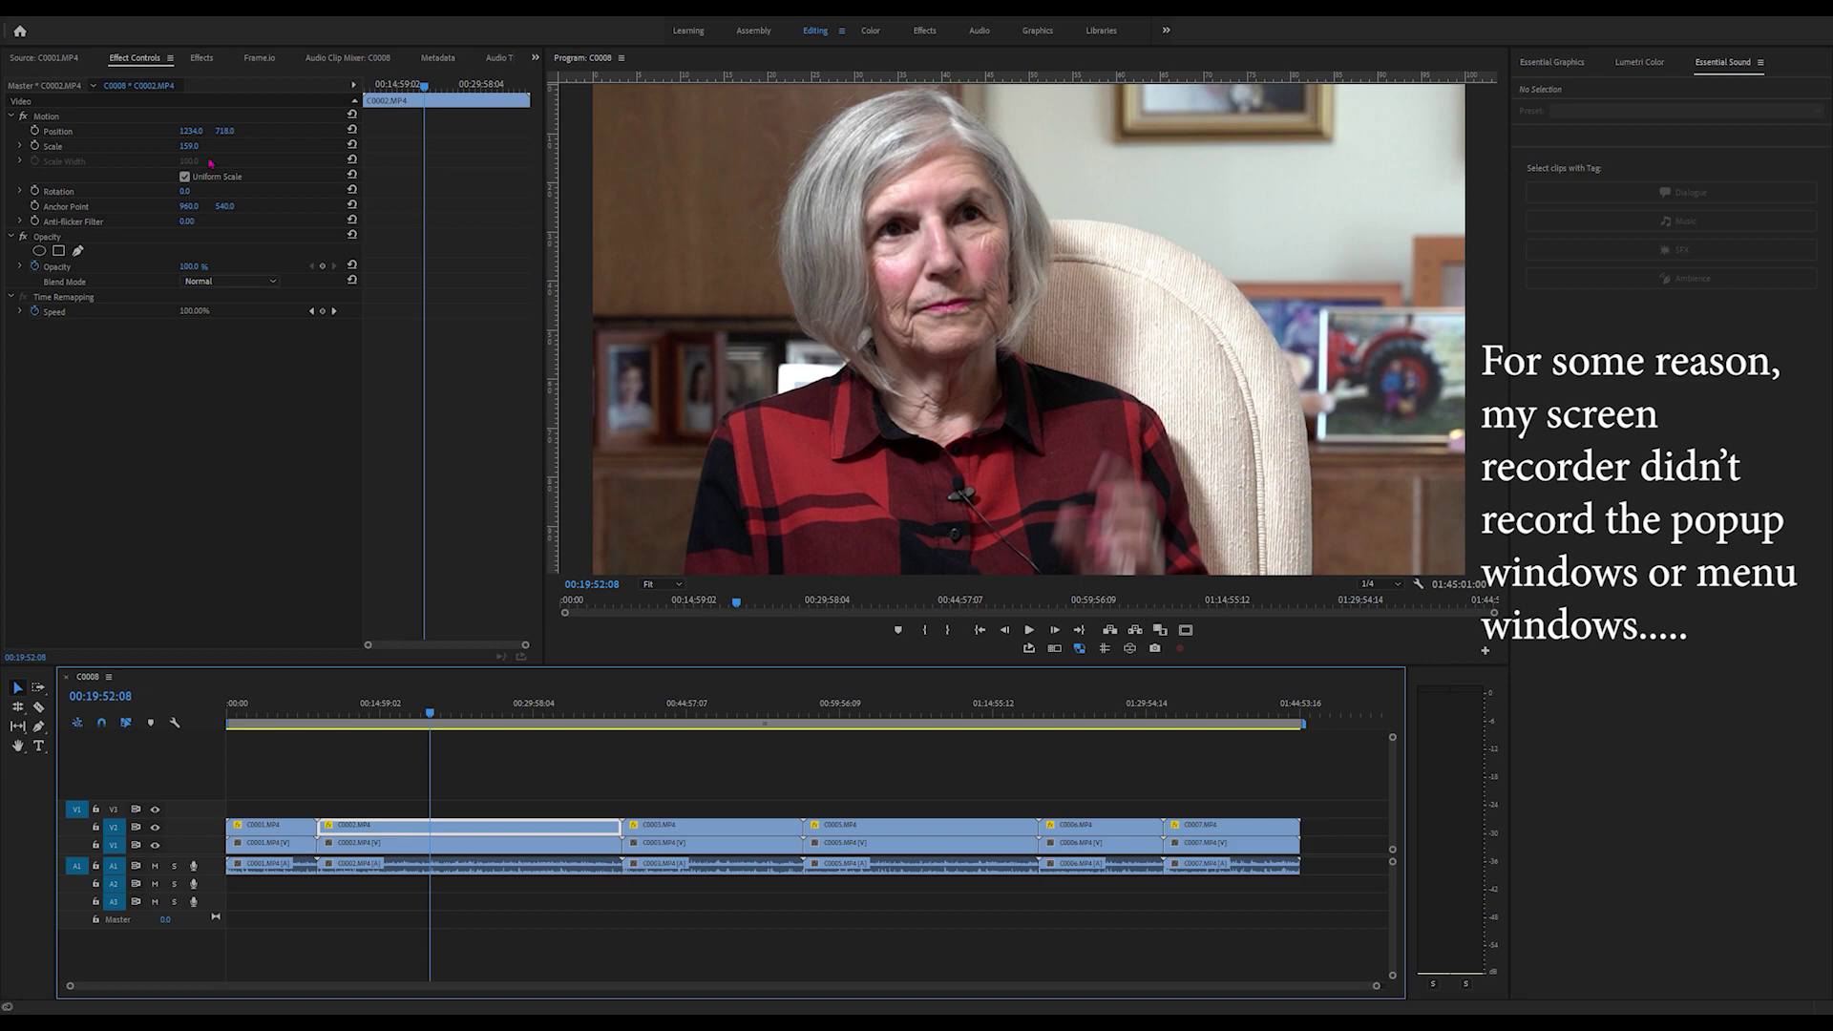
pyautogui.moveTo(224, 131); pyautogui.dragTo(272, 131)
# Check the close-up framing at a point inside each of the remaining V2 clips through C0007
pyautogui.click(712, 703)
pyautogui.click(712, 825)
pyautogui.click(905, 703)
pyautogui.click(905, 825)
pyautogui.click(1077, 707)
pyautogui.click(1077, 824)
pyautogui.click(1215, 706)
pyautogui.click(1215, 825)
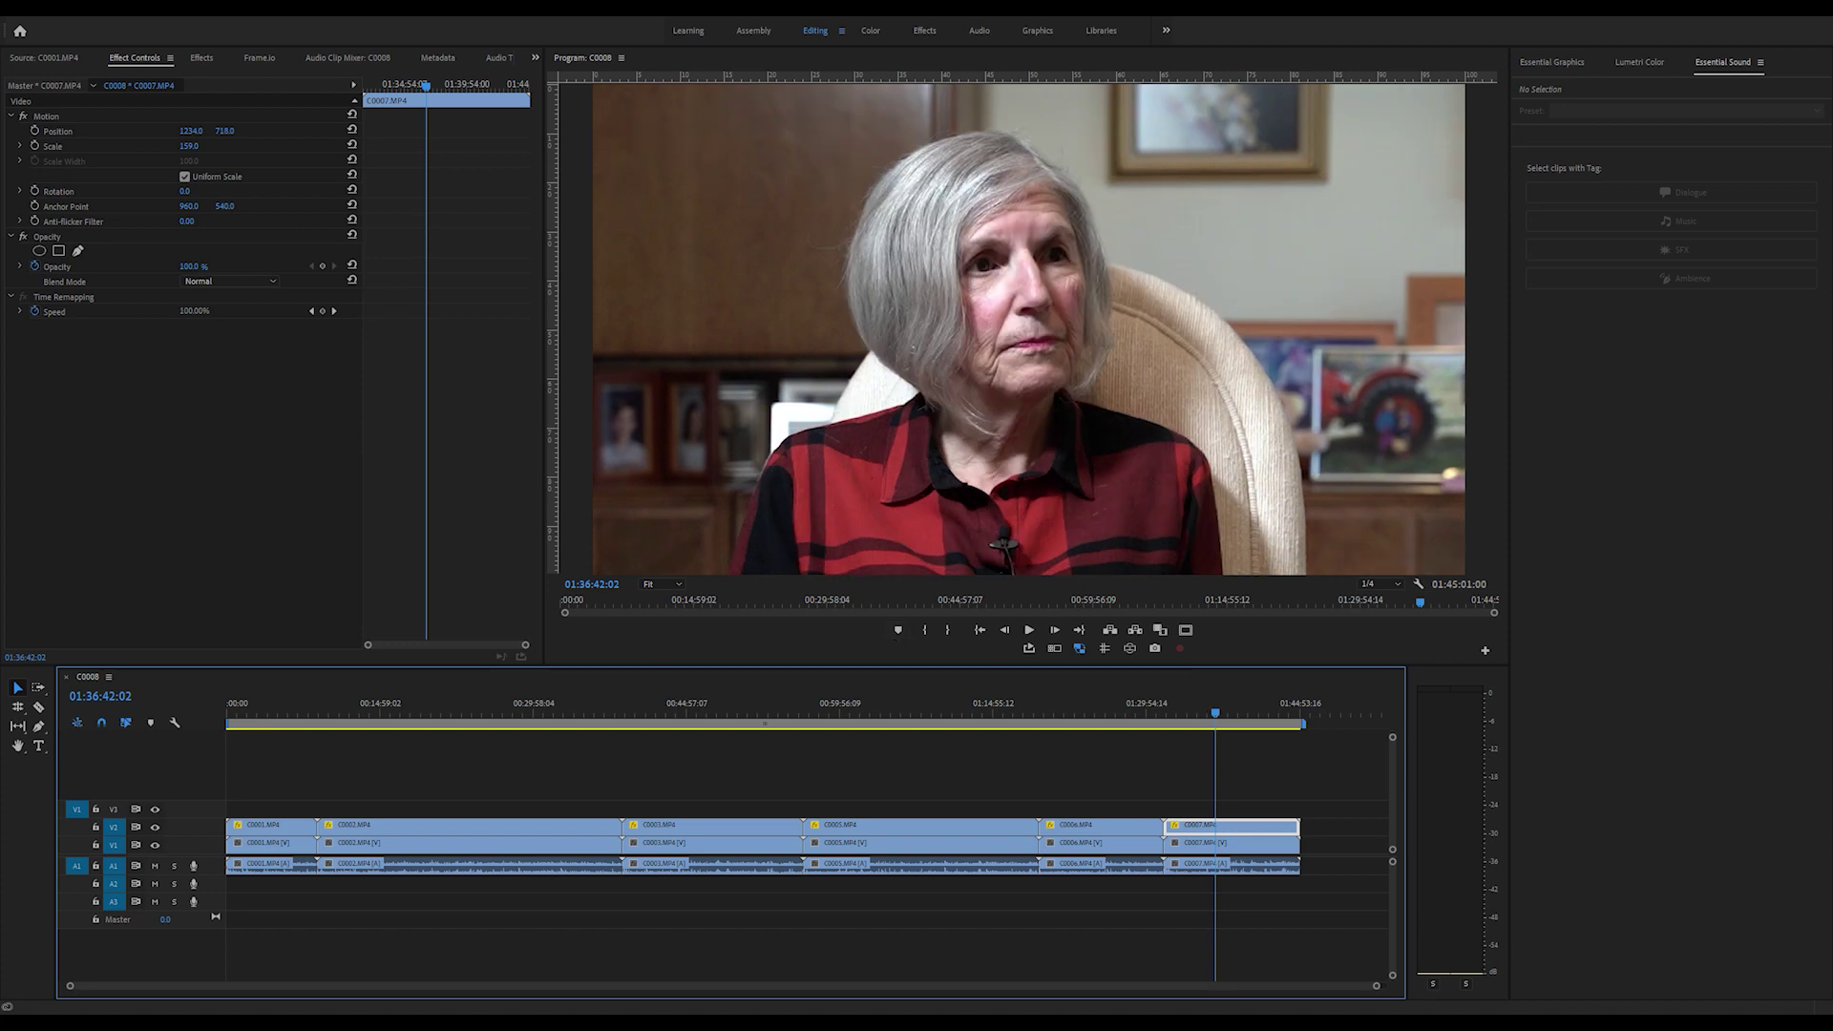
# Nest all clips from both video tracks and the audio, and enable multi-camera on the nested clip
pyautogui.moveTo(277, 774); pyautogui.dragTo(1244, 843)
pyautogui.hotkey('ctrl', 'm')
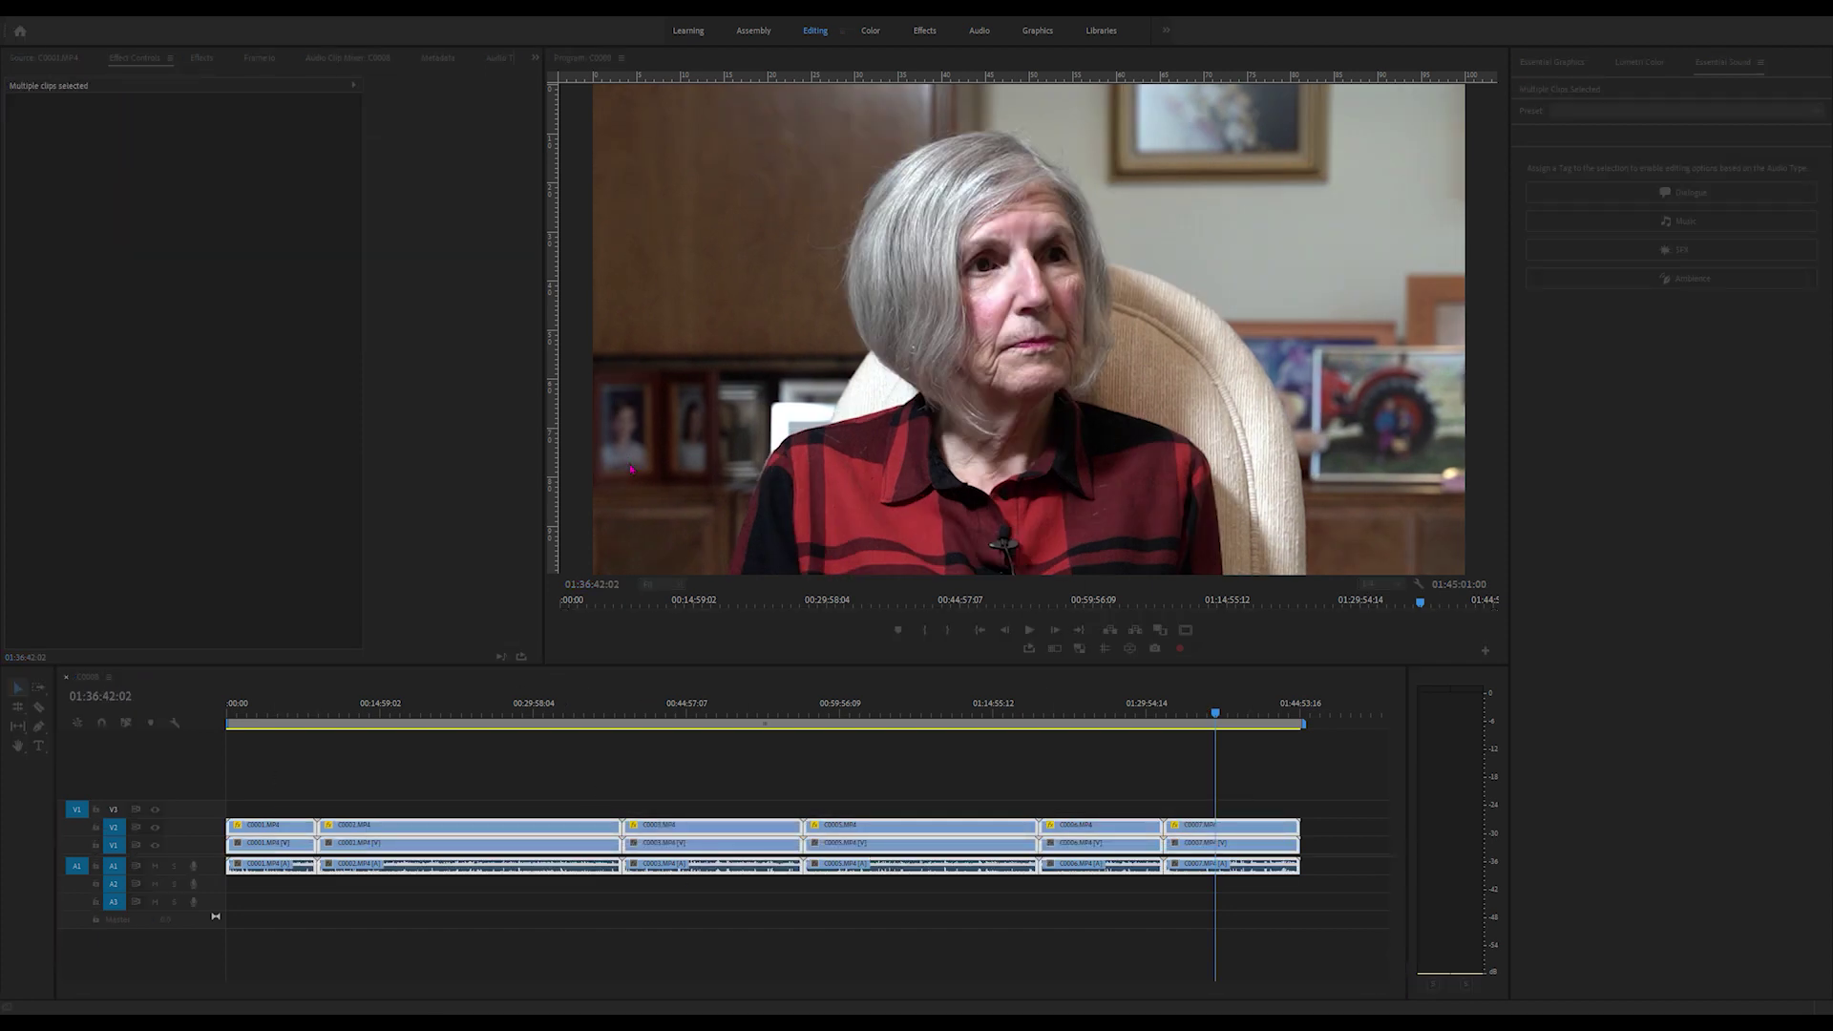
pyautogui.click(887, 525)
pyautogui.click(359, 846)
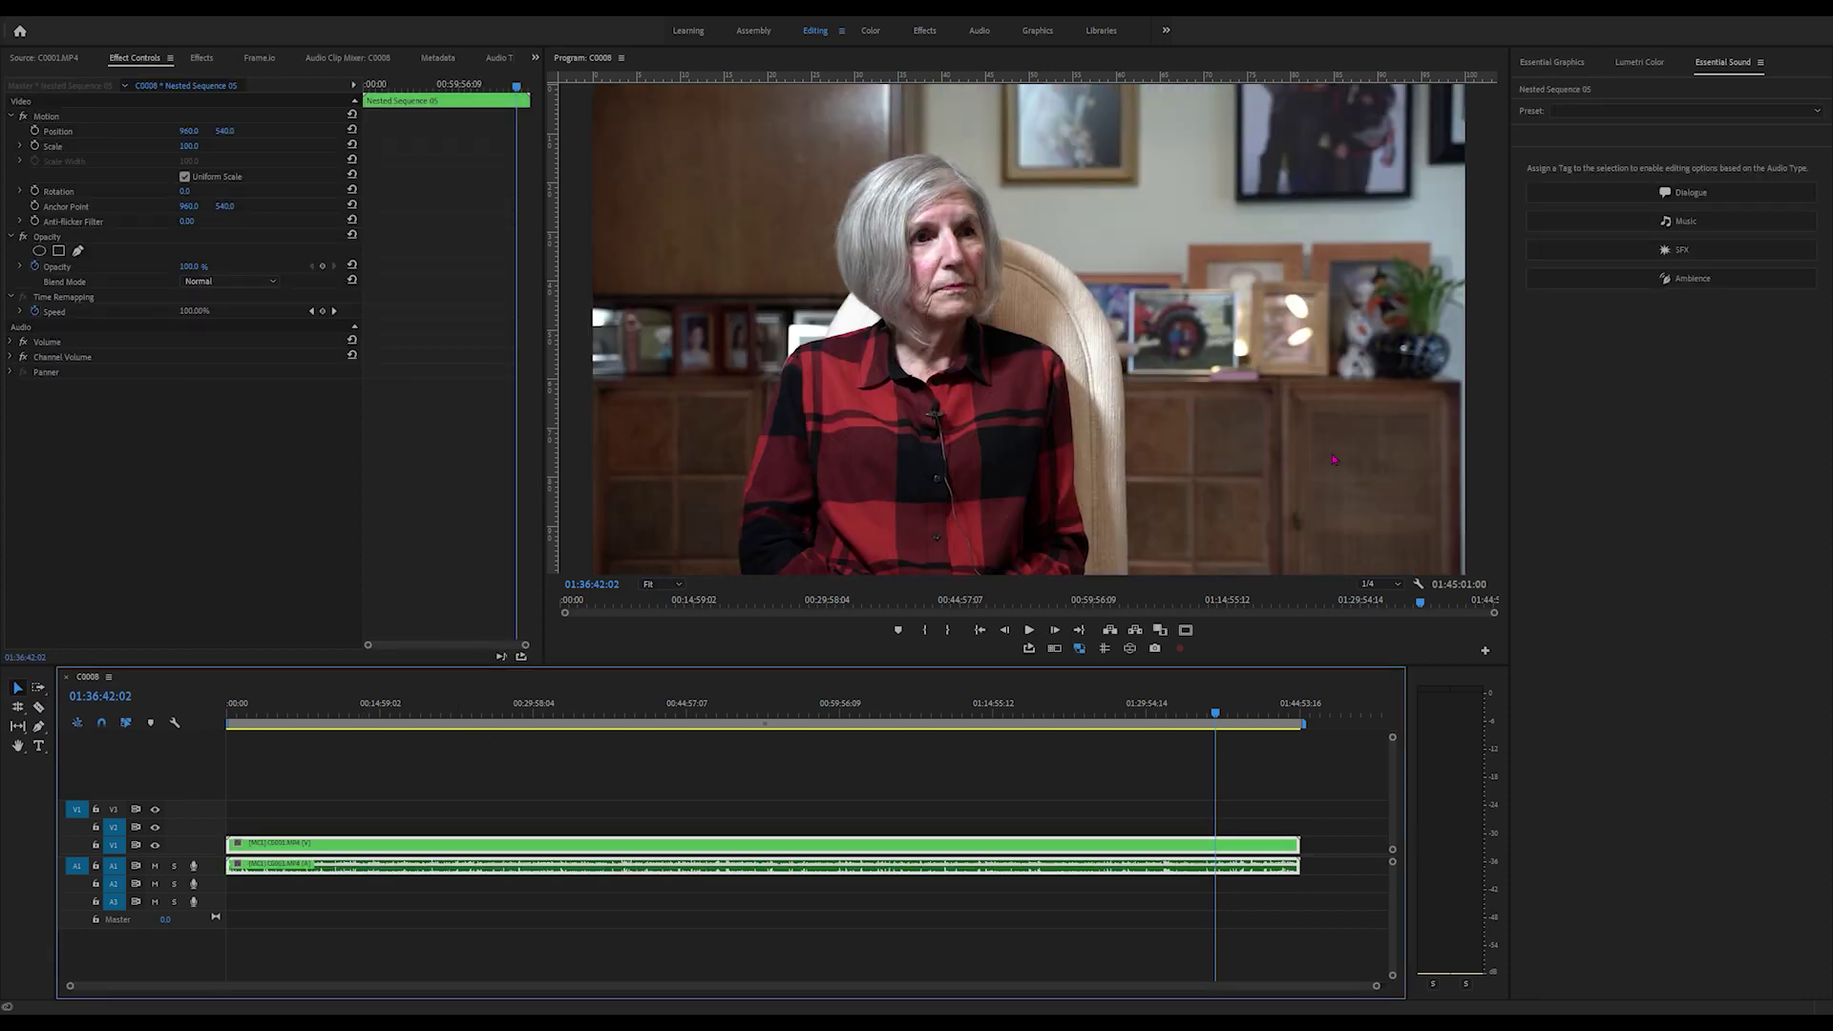
# Switch the Program monitor to multi-camera view and move the playhead to about 00:12:52
pyautogui.click(1469, 555)
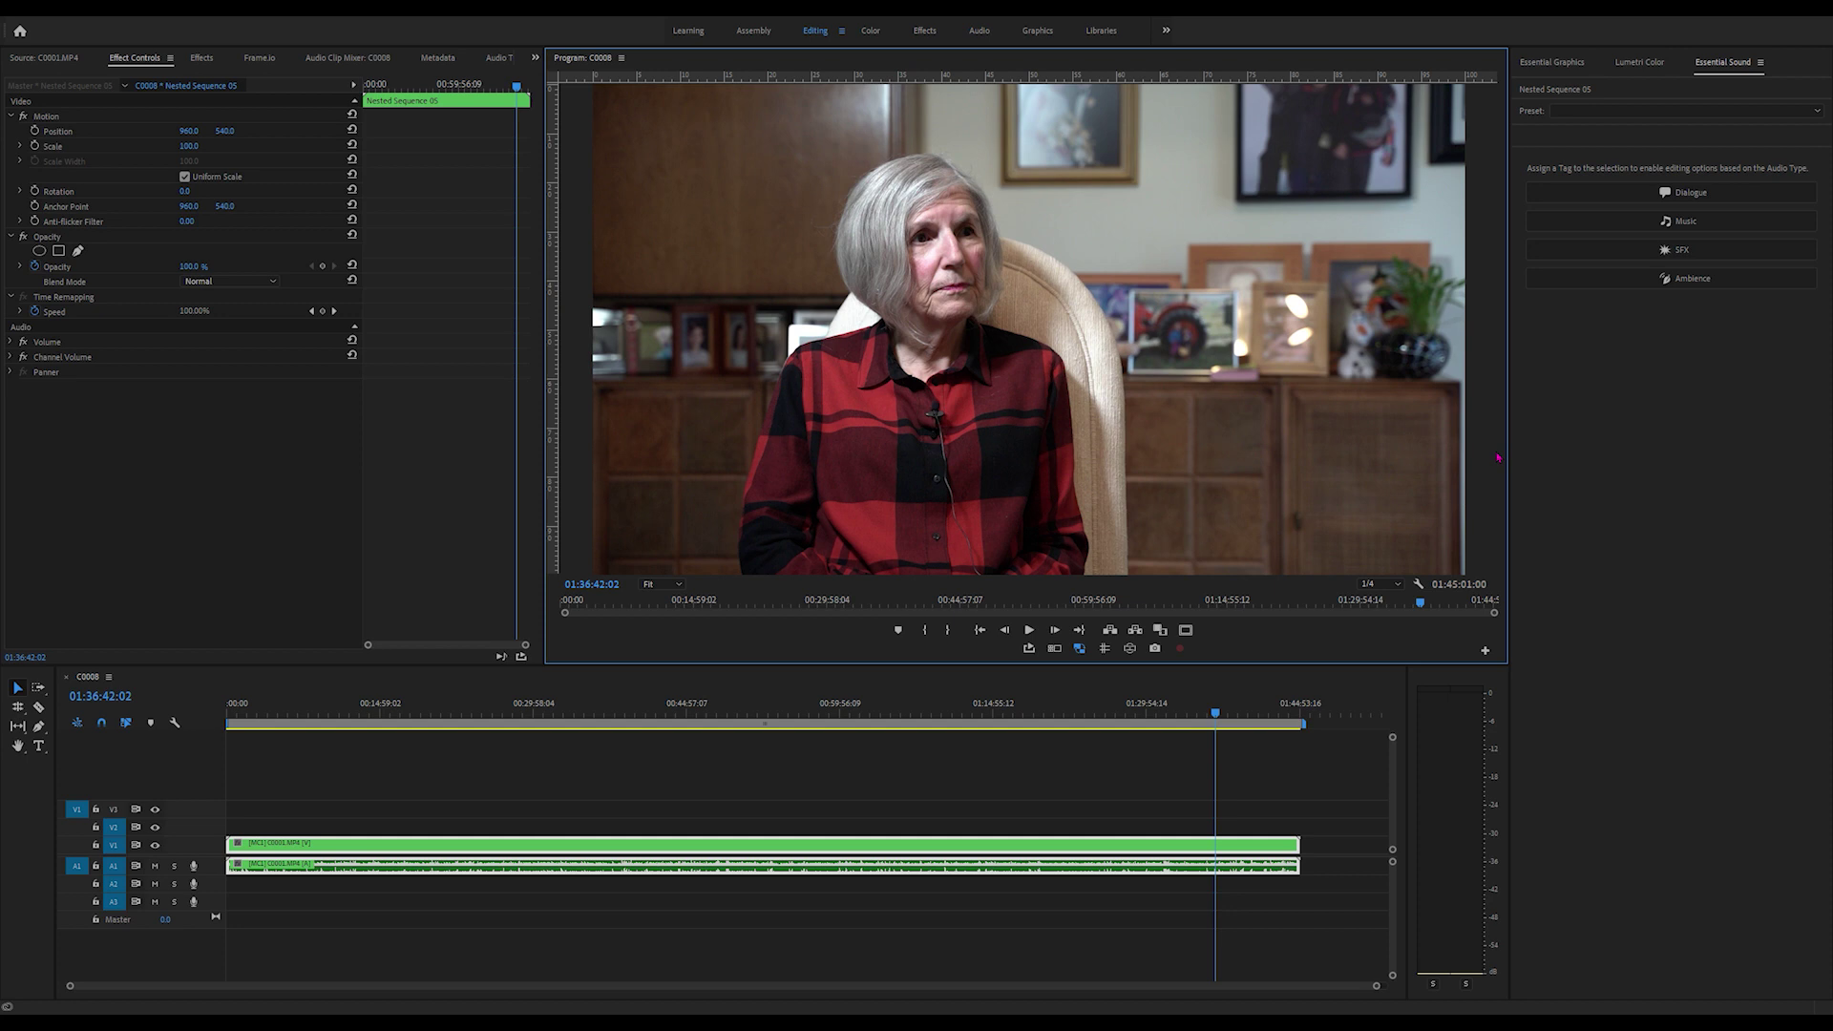
pyautogui.hotkey('shift', '0')
pyautogui.moveTo(510, 703); pyautogui.dragTo(358, 703)
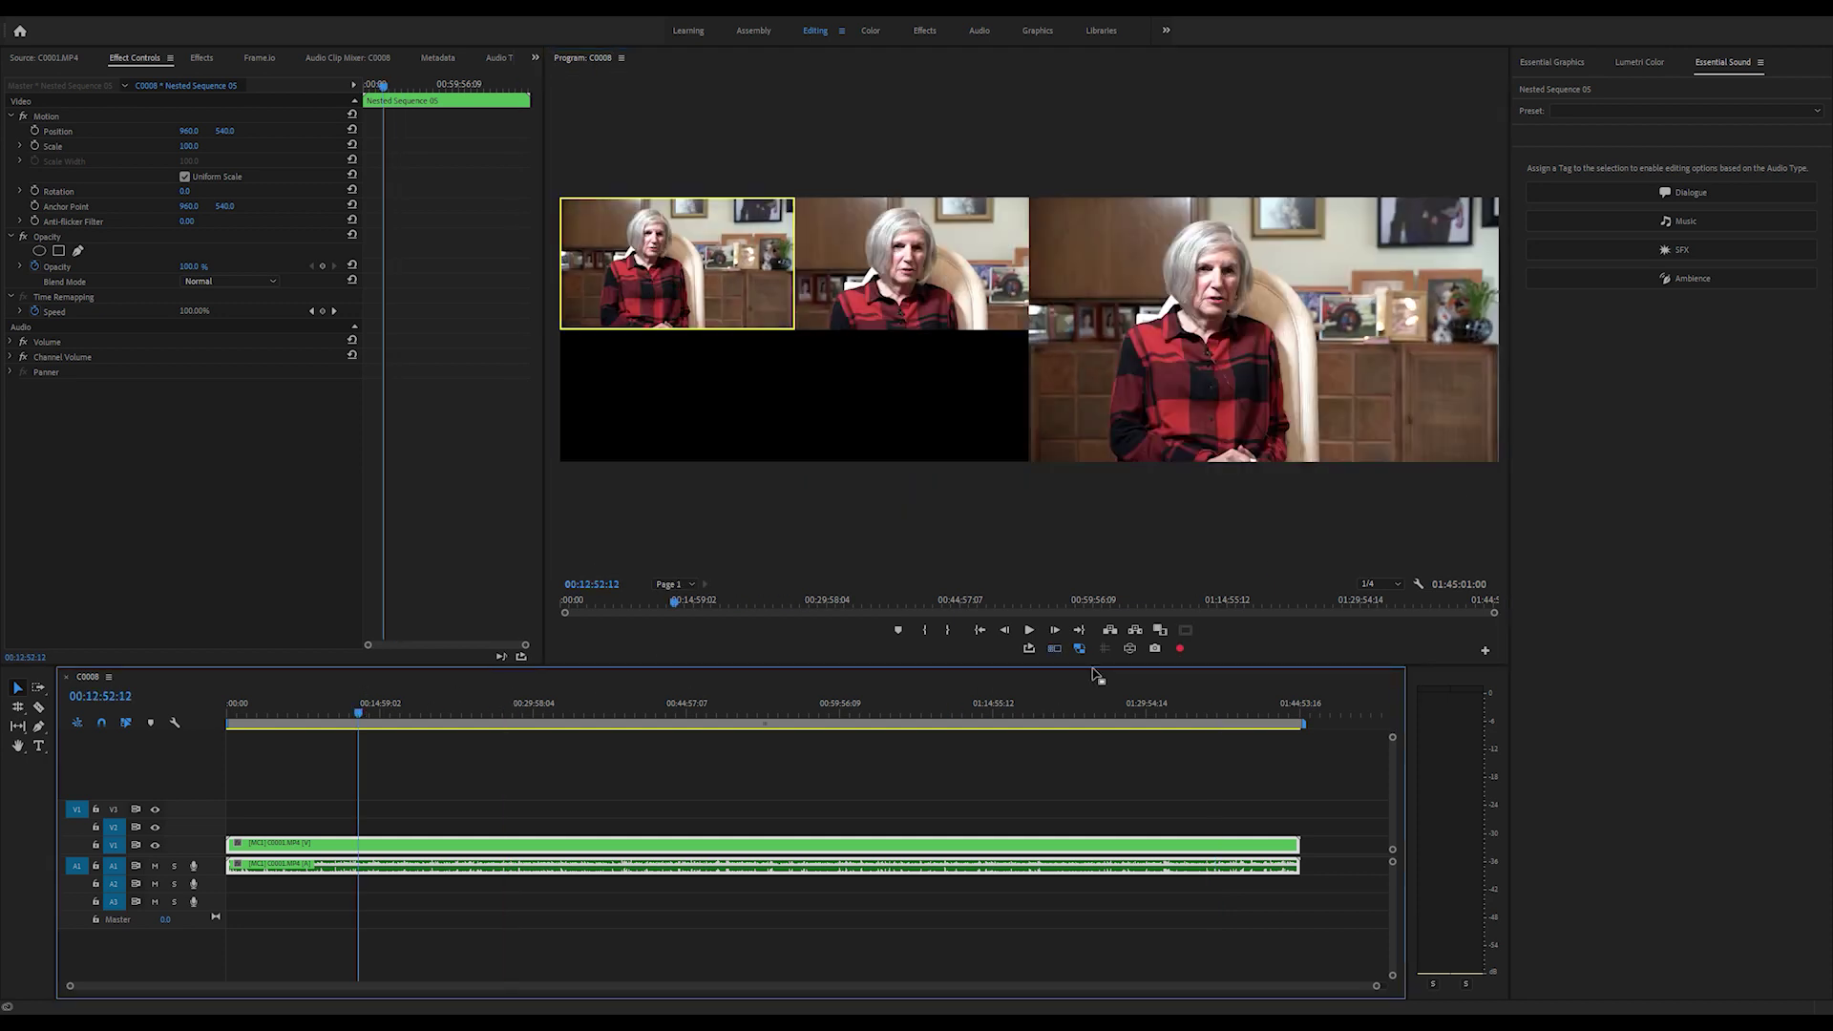
# Play the multi-camera clip and cut live to the close-up, back to the wide shot, and to the close-up again
pyautogui.click(1029, 630)
pyautogui.click(878, 287)
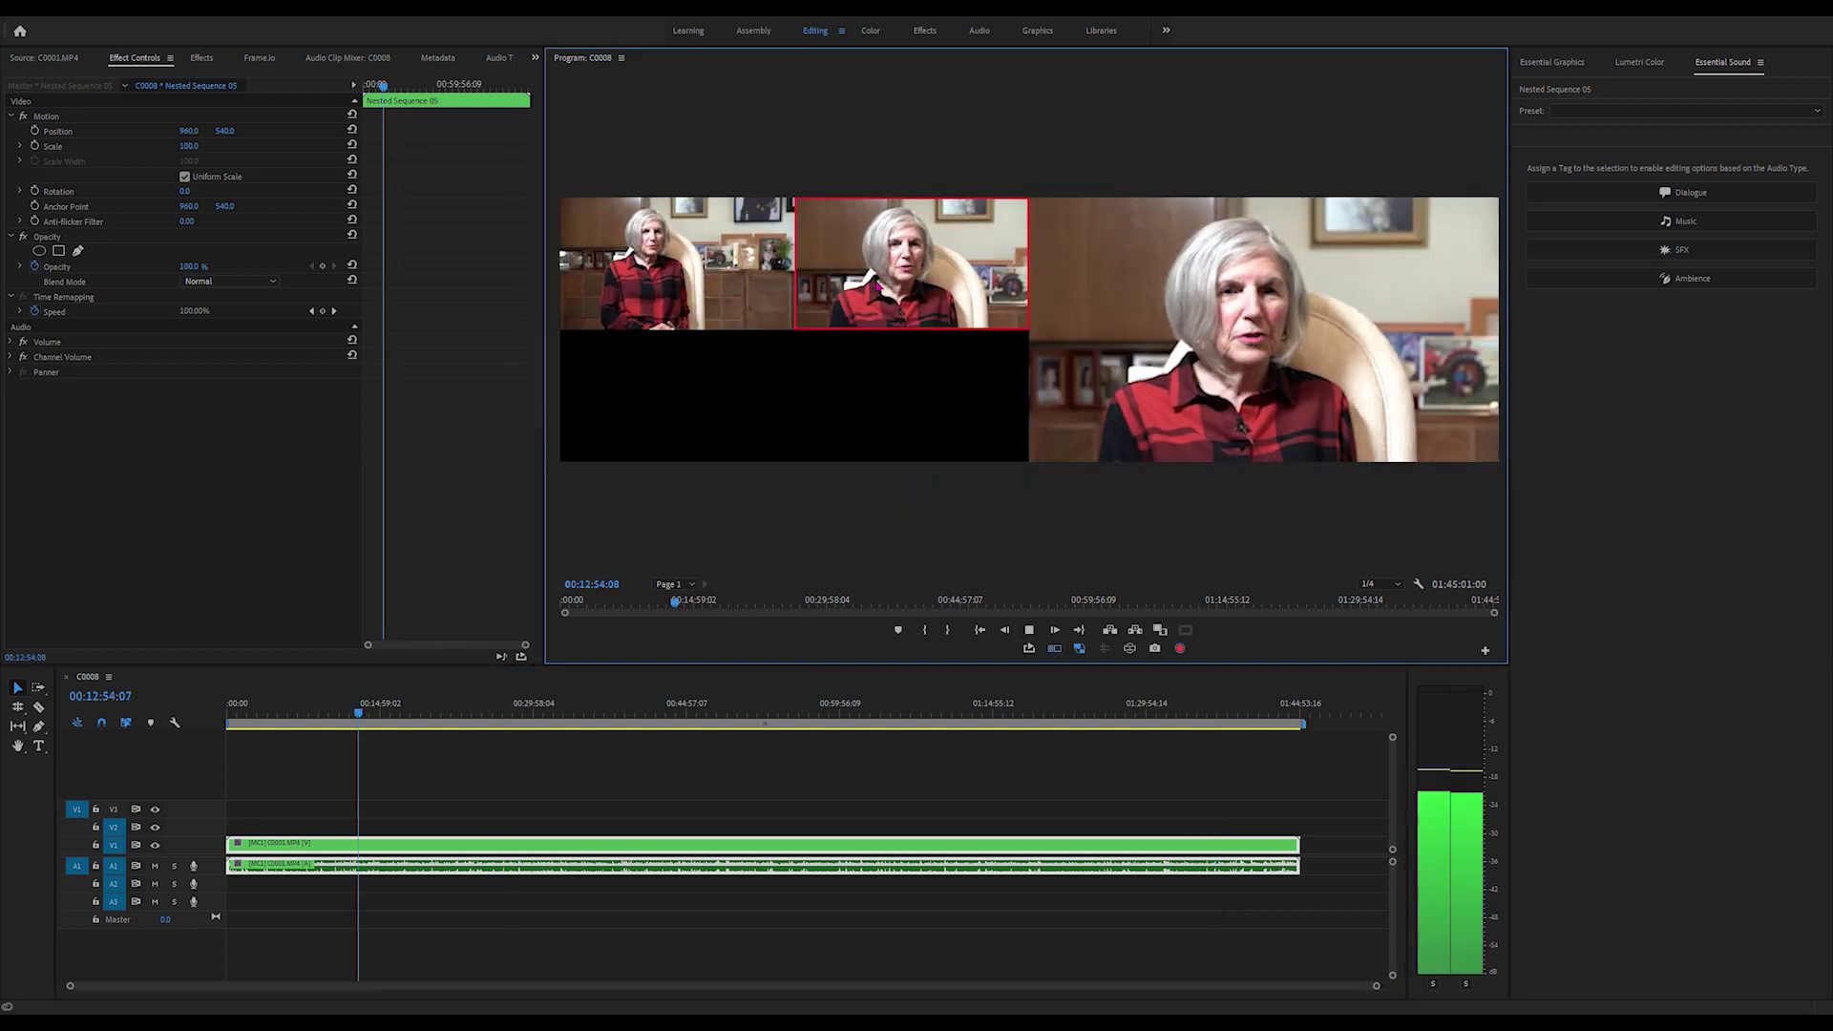
pyautogui.click(717, 284)
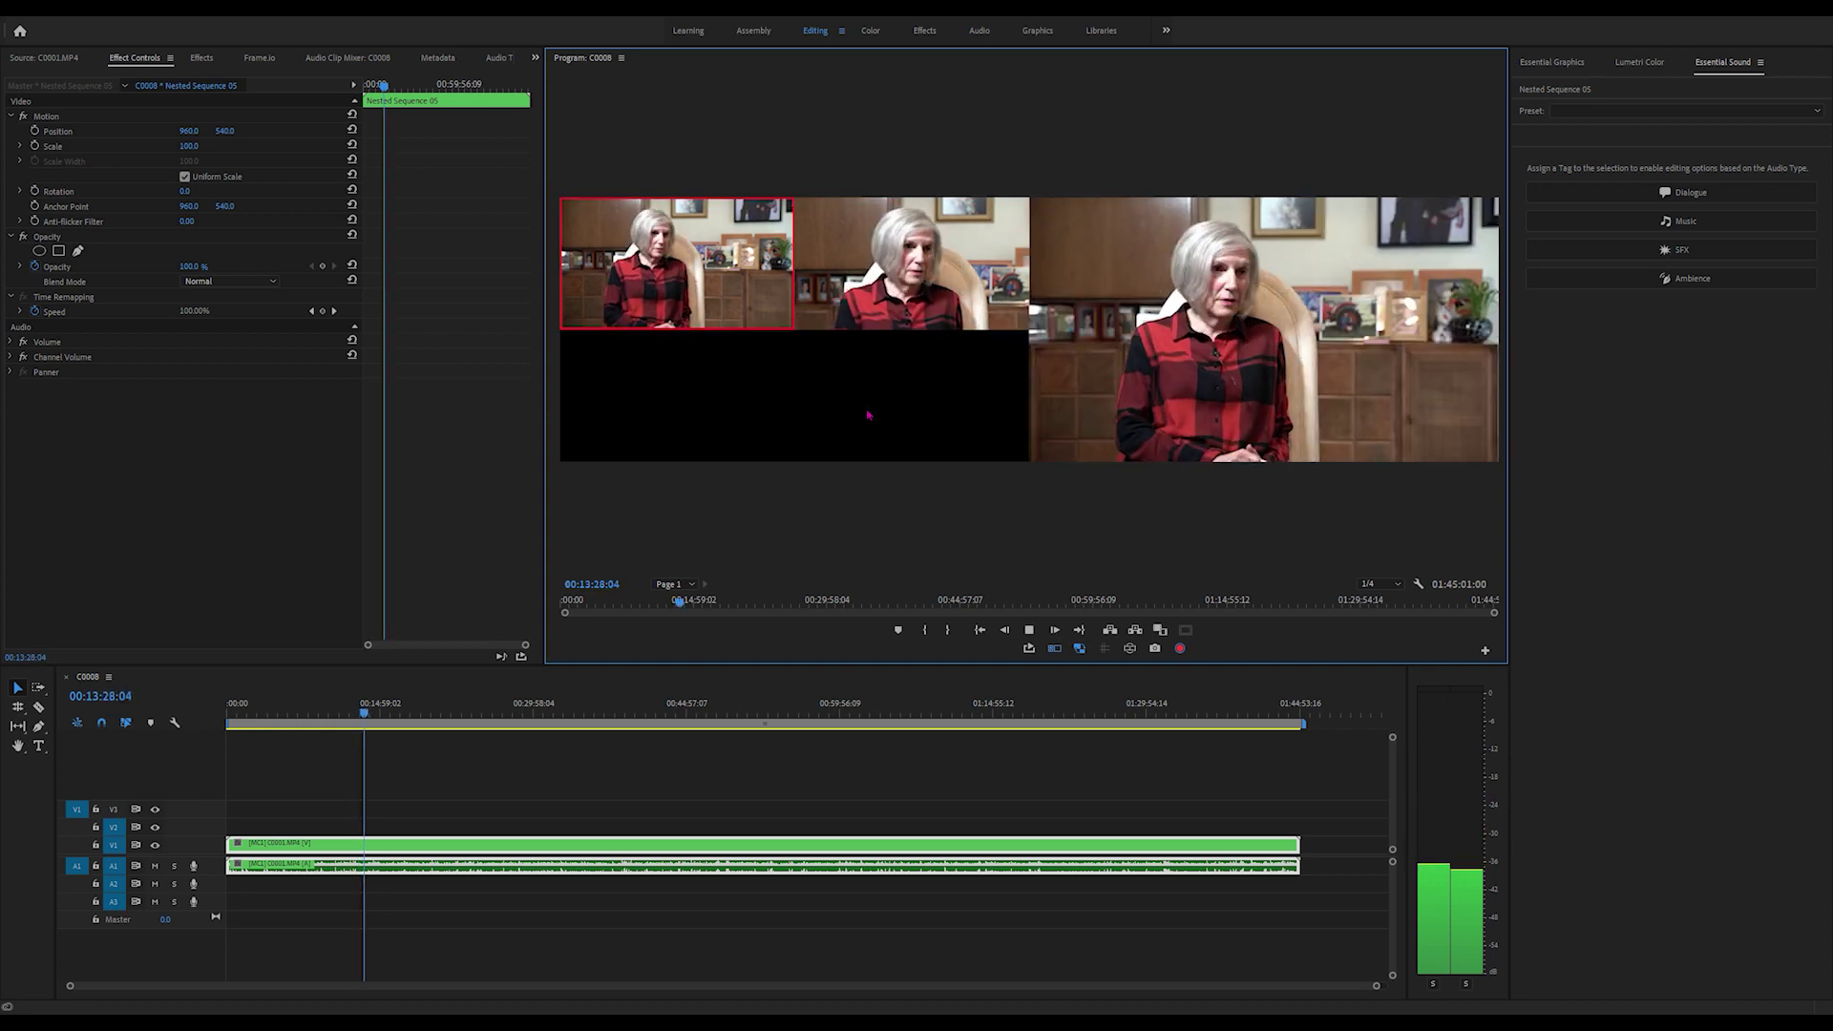
pyautogui.press('2')
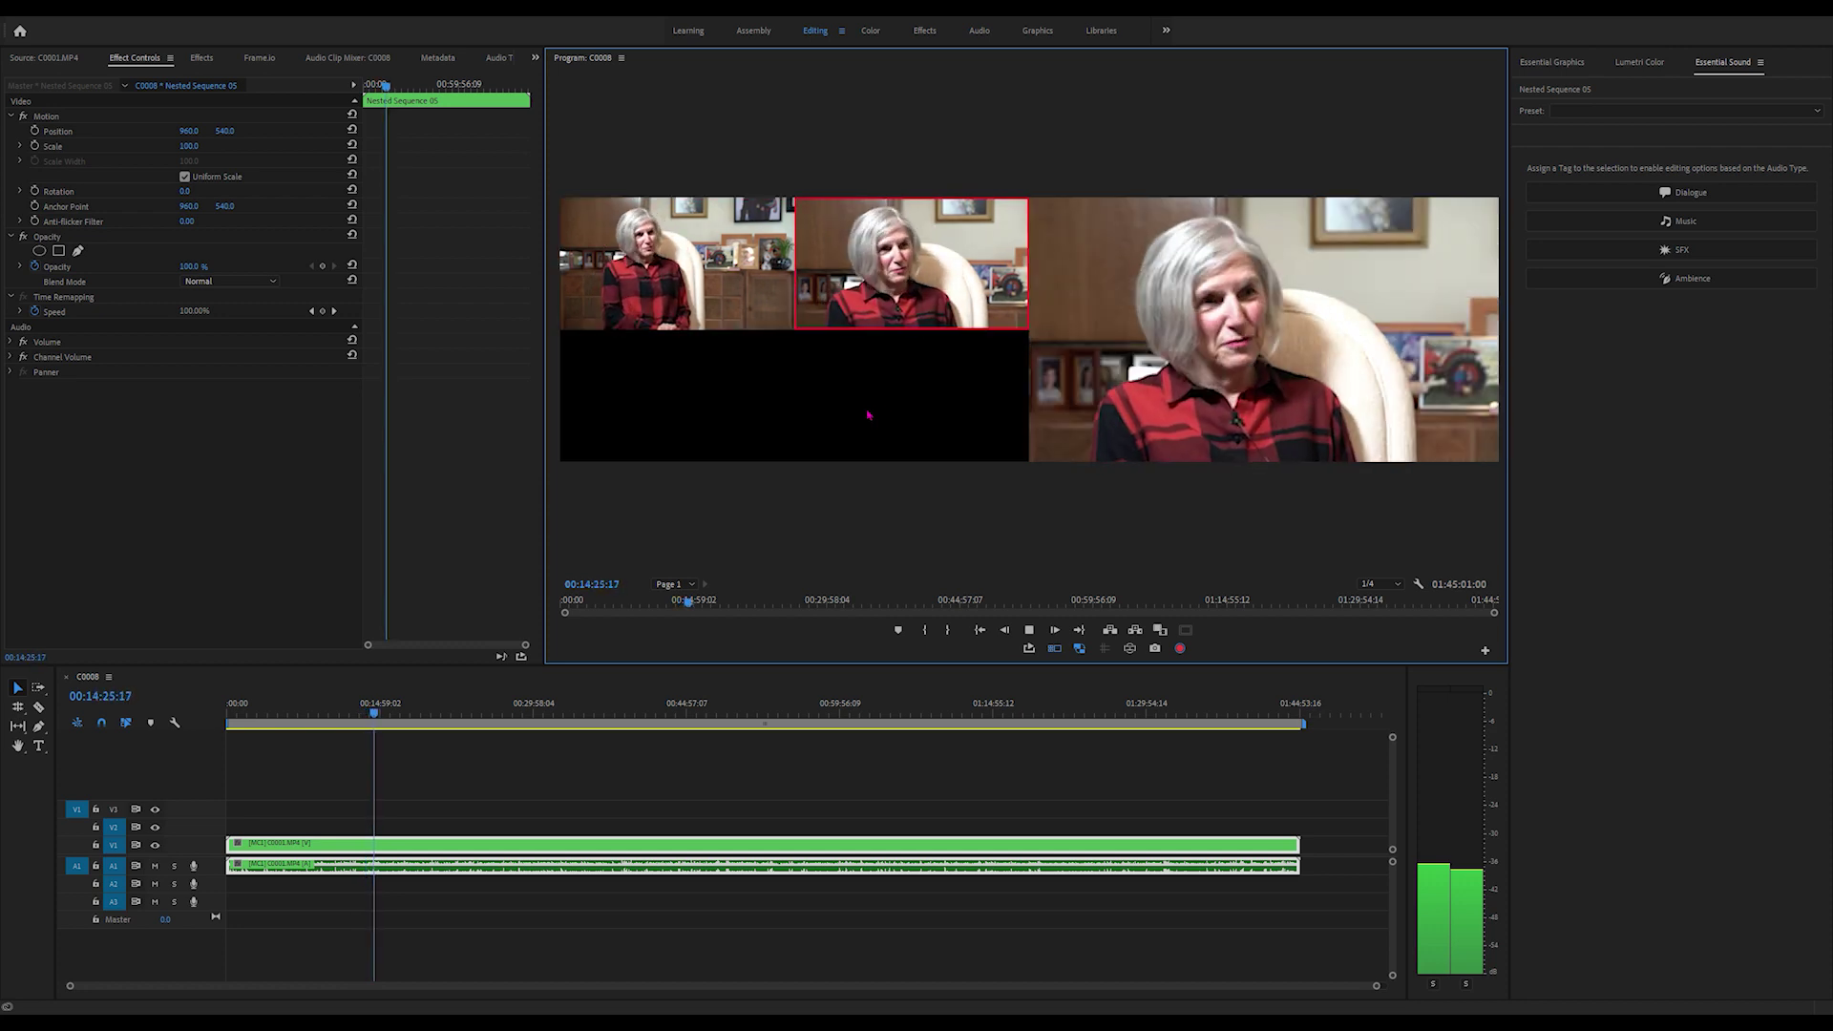
pyautogui.press('space')
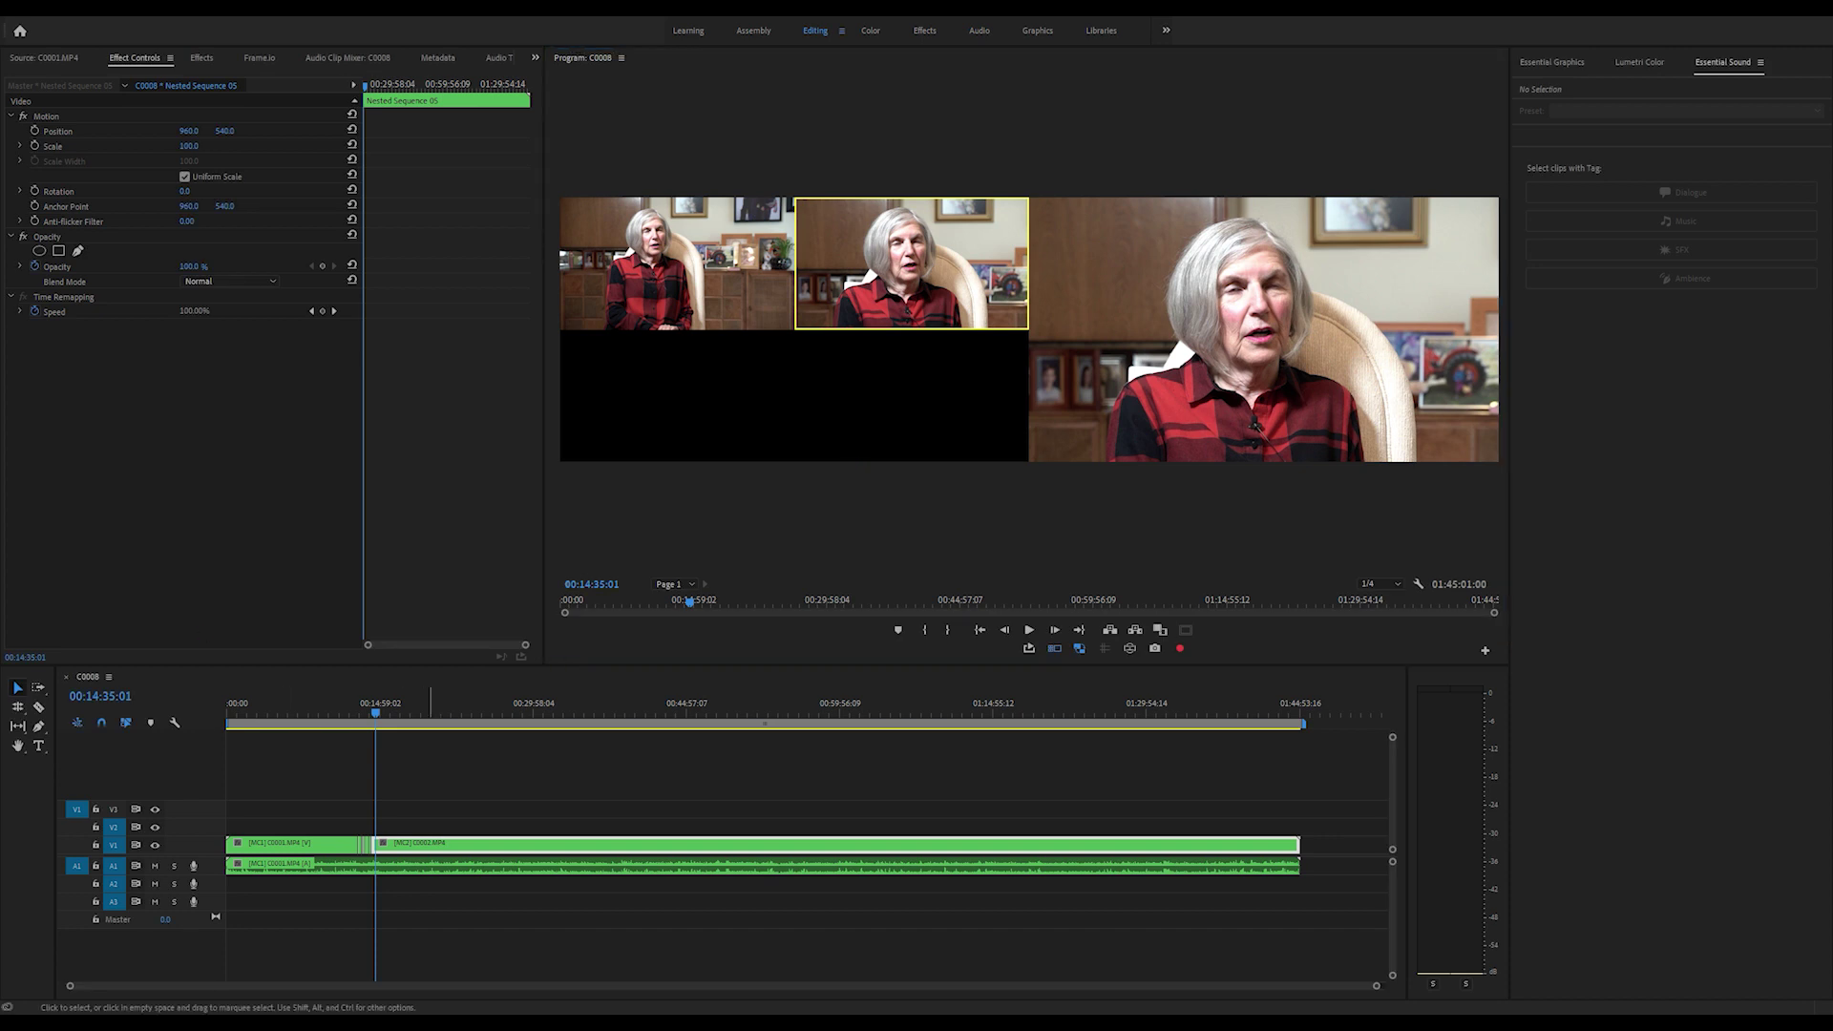
pyautogui.click(430, 782)
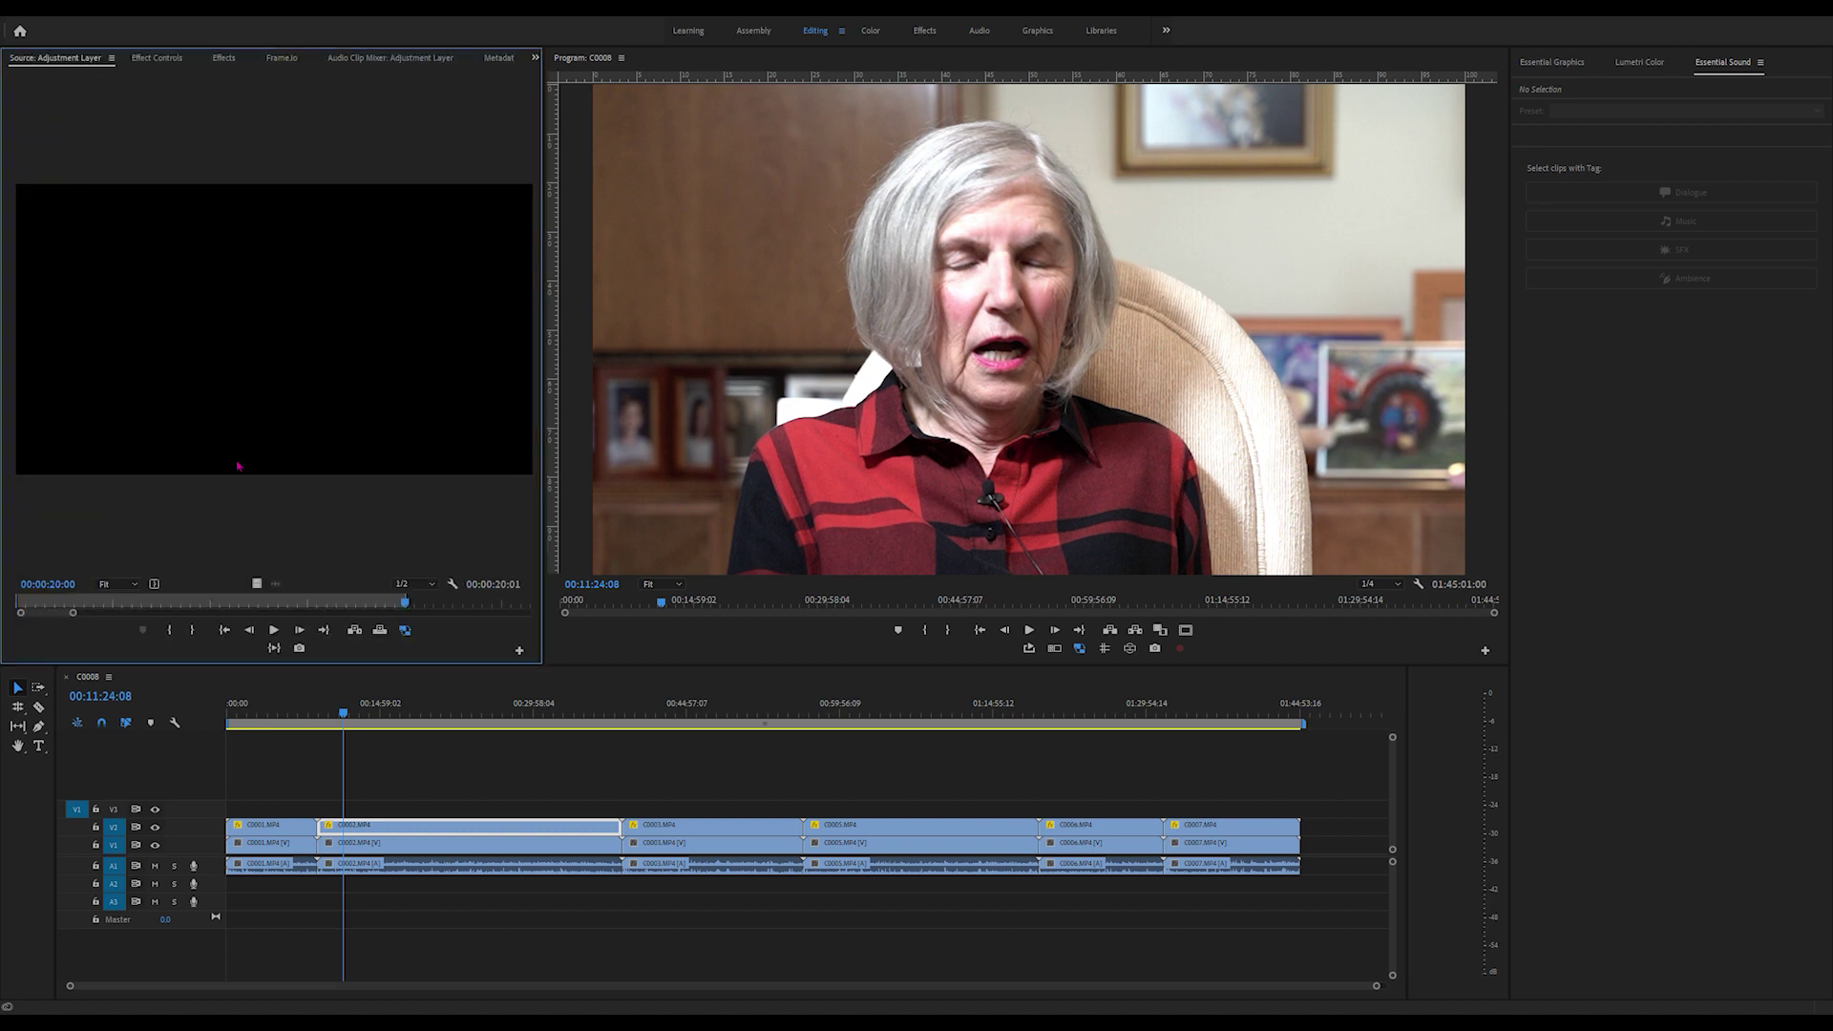
# Place the 20-second adjustment layer on V3 at the start of the sequence
pyautogui.click(432, 710)
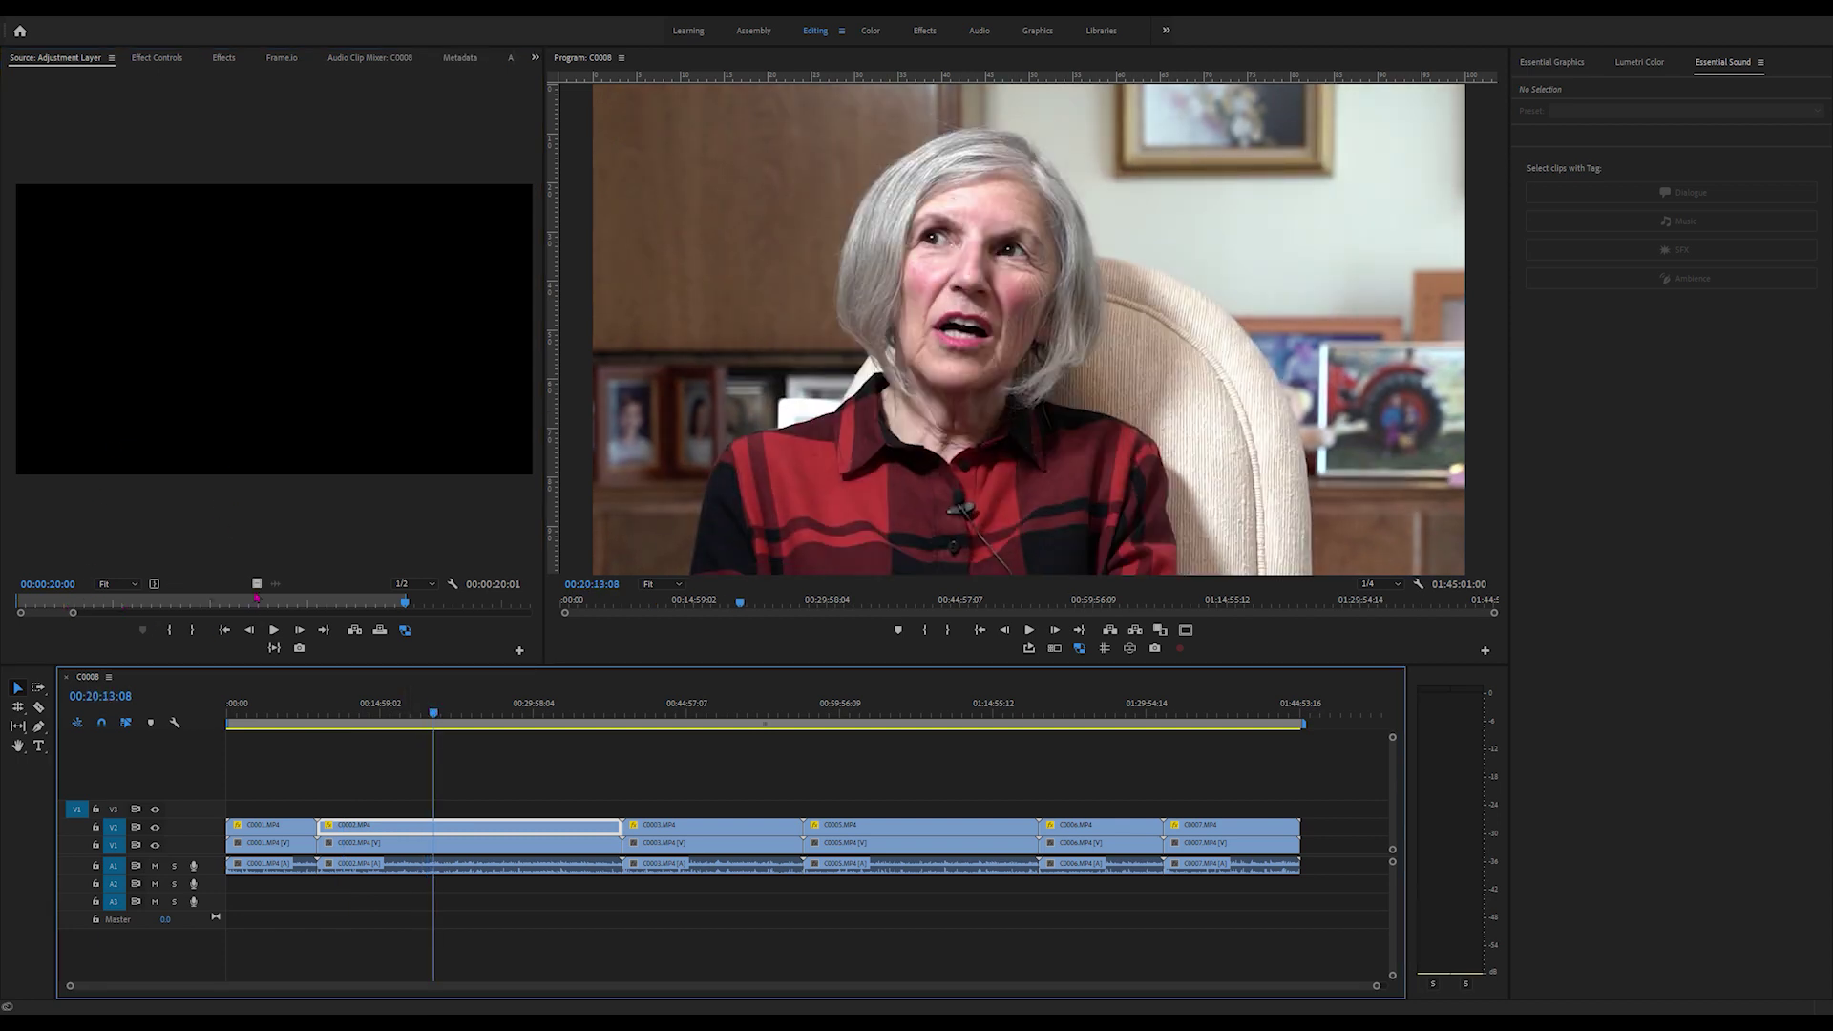
pyautogui.moveTo(257, 583); pyautogui.dragTo(228, 809)
pyautogui.click(245, 708)
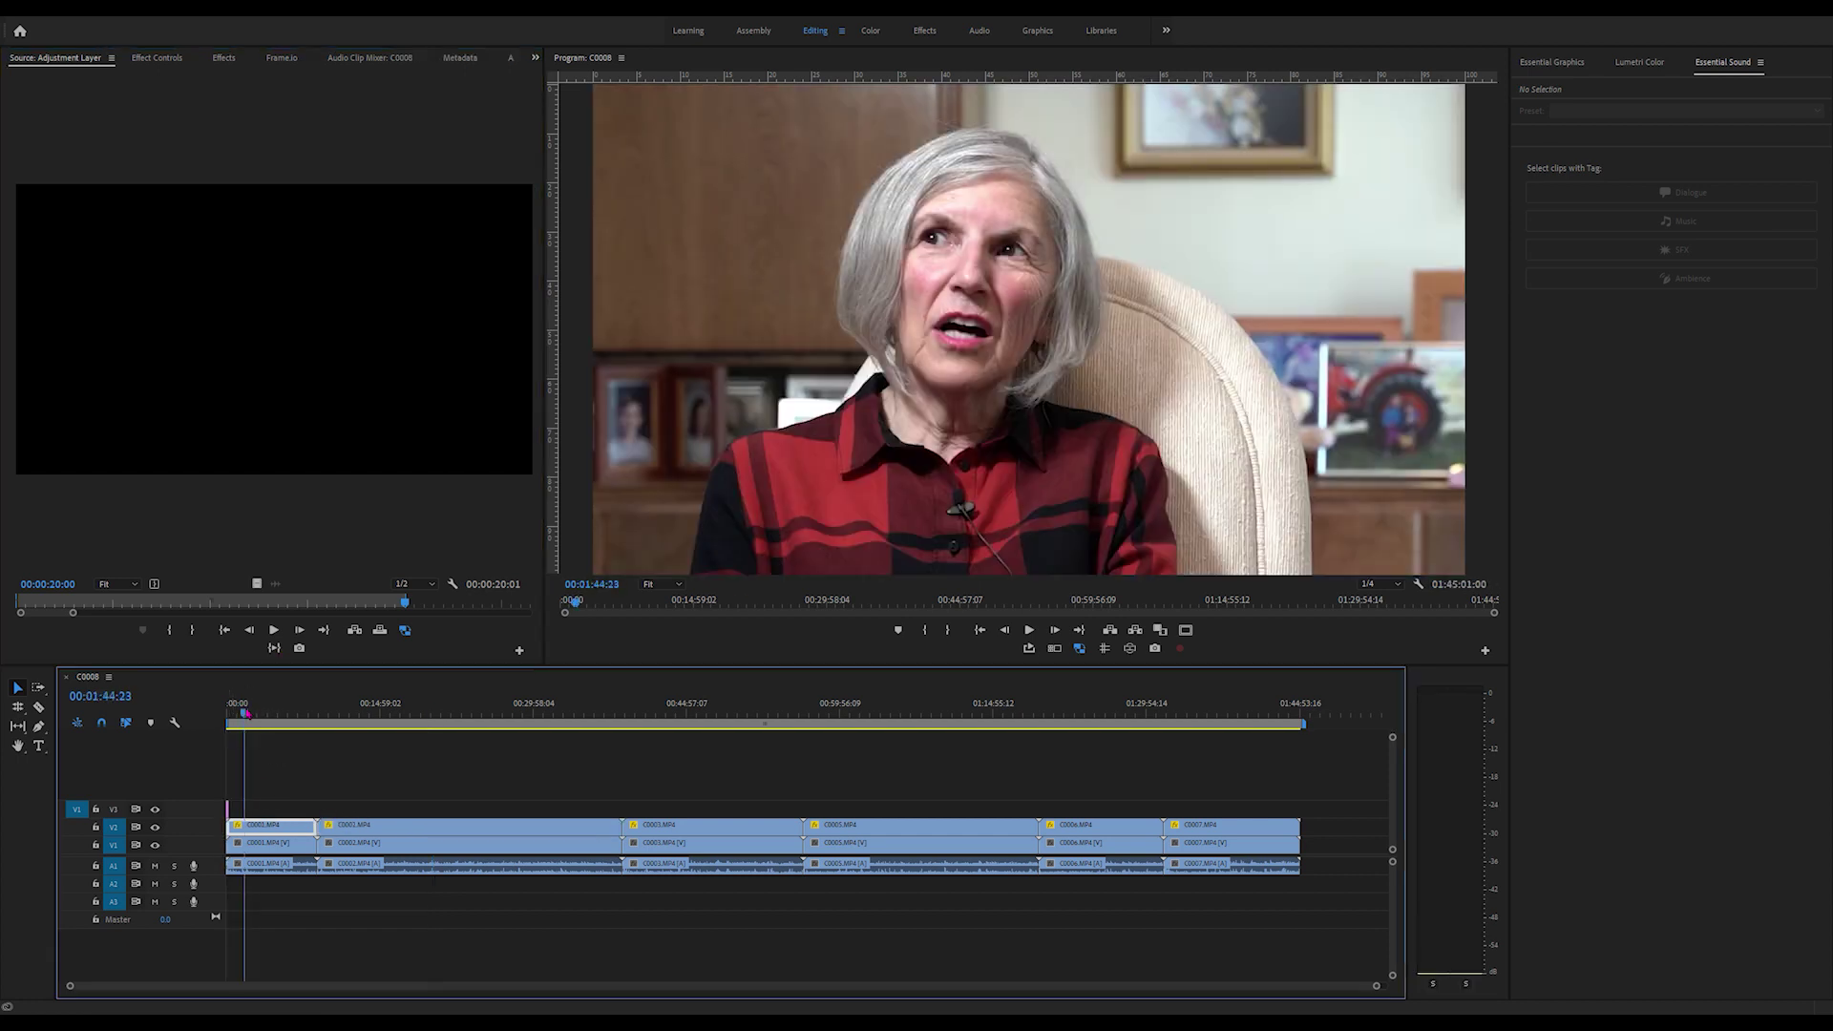
pyautogui.press('=')
pyautogui.press('=')
pyautogui.press('=')
pyautogui.press('=')
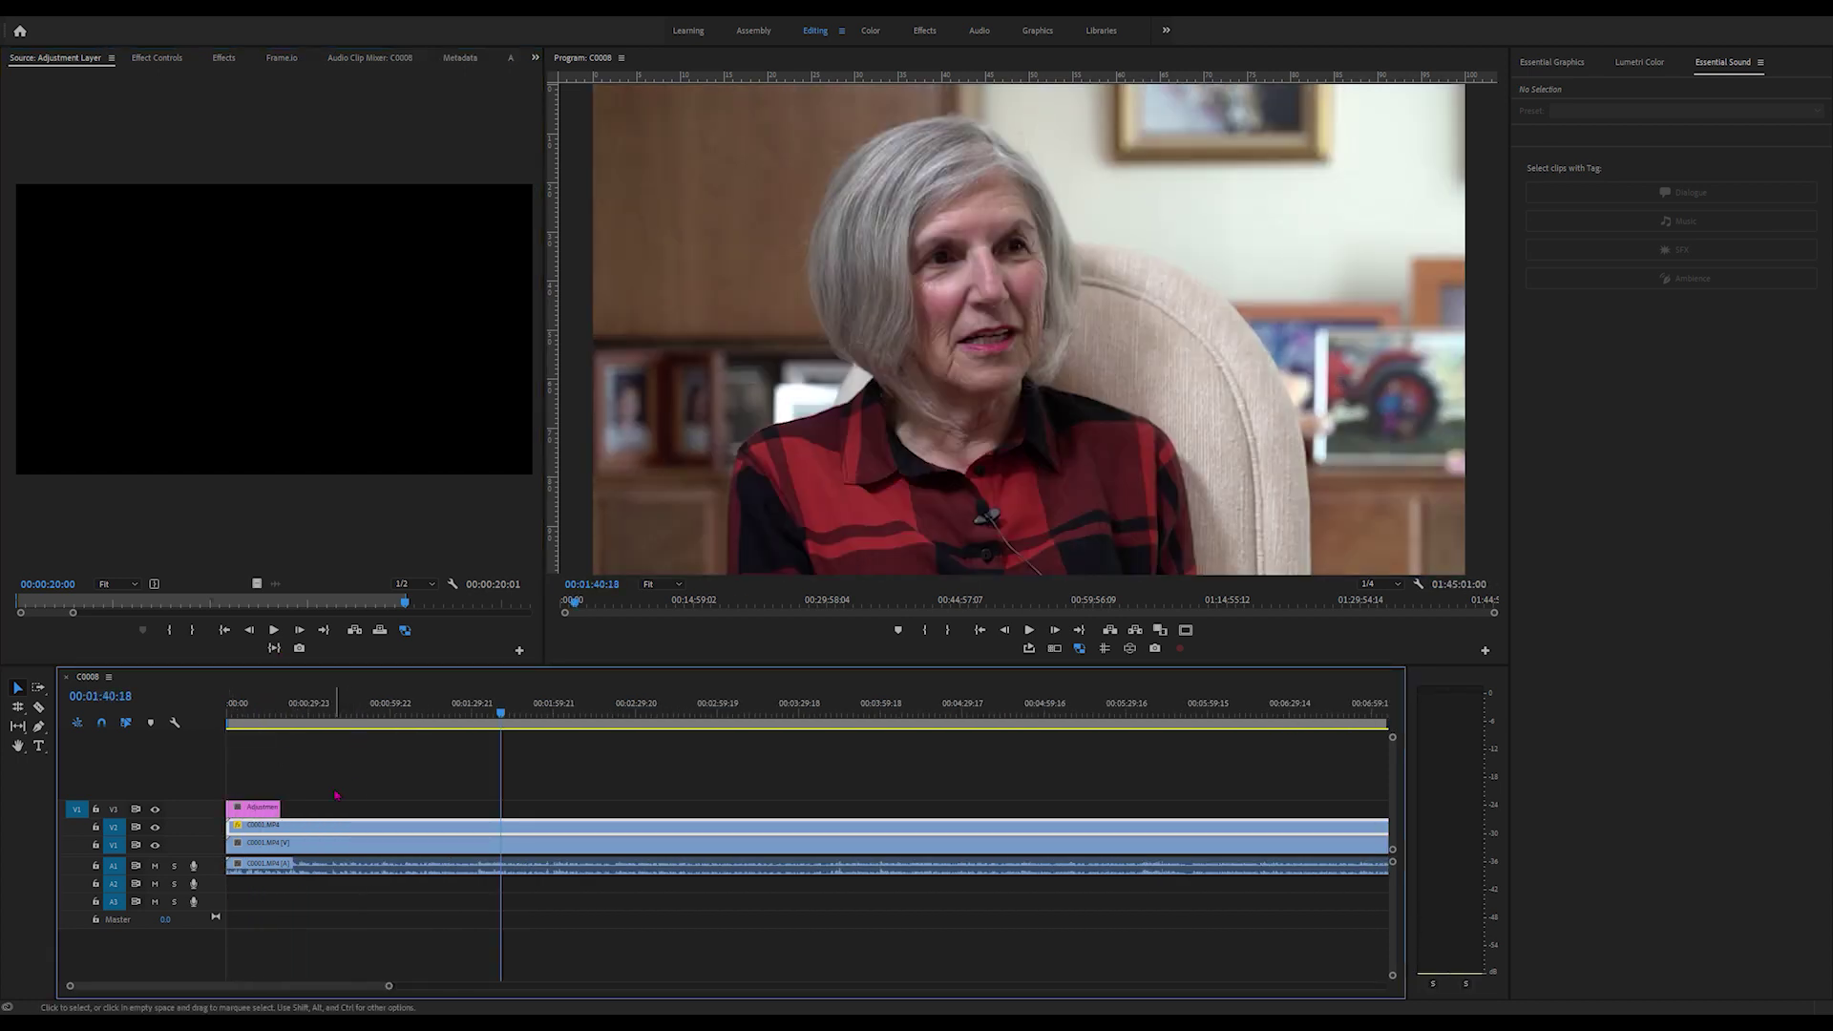
# Copy the adjustment layer and paste it along V3 with about 20-second gaps until there are four
pyautogui.click(266, 806)
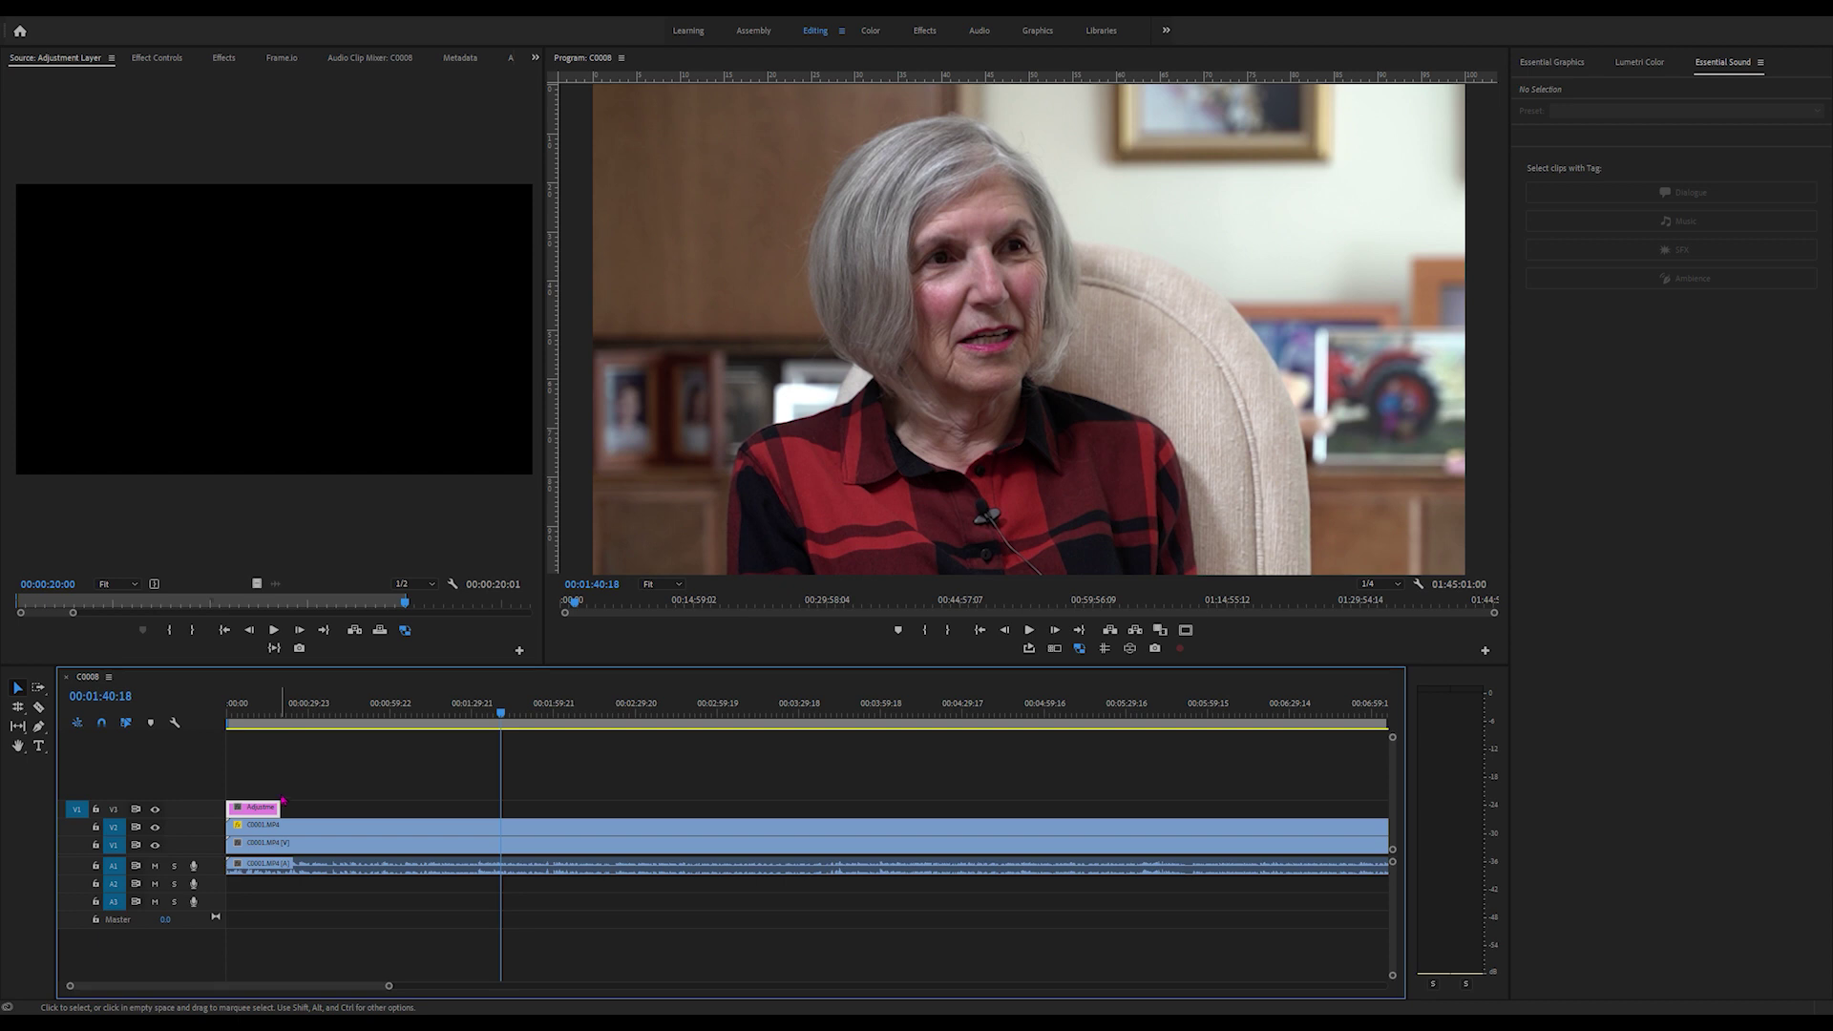
pyautogui.moveTo(304, 709); pyautogui.dragTo(395, 725)
pyautogui.hotkey('ctrl', 'v')
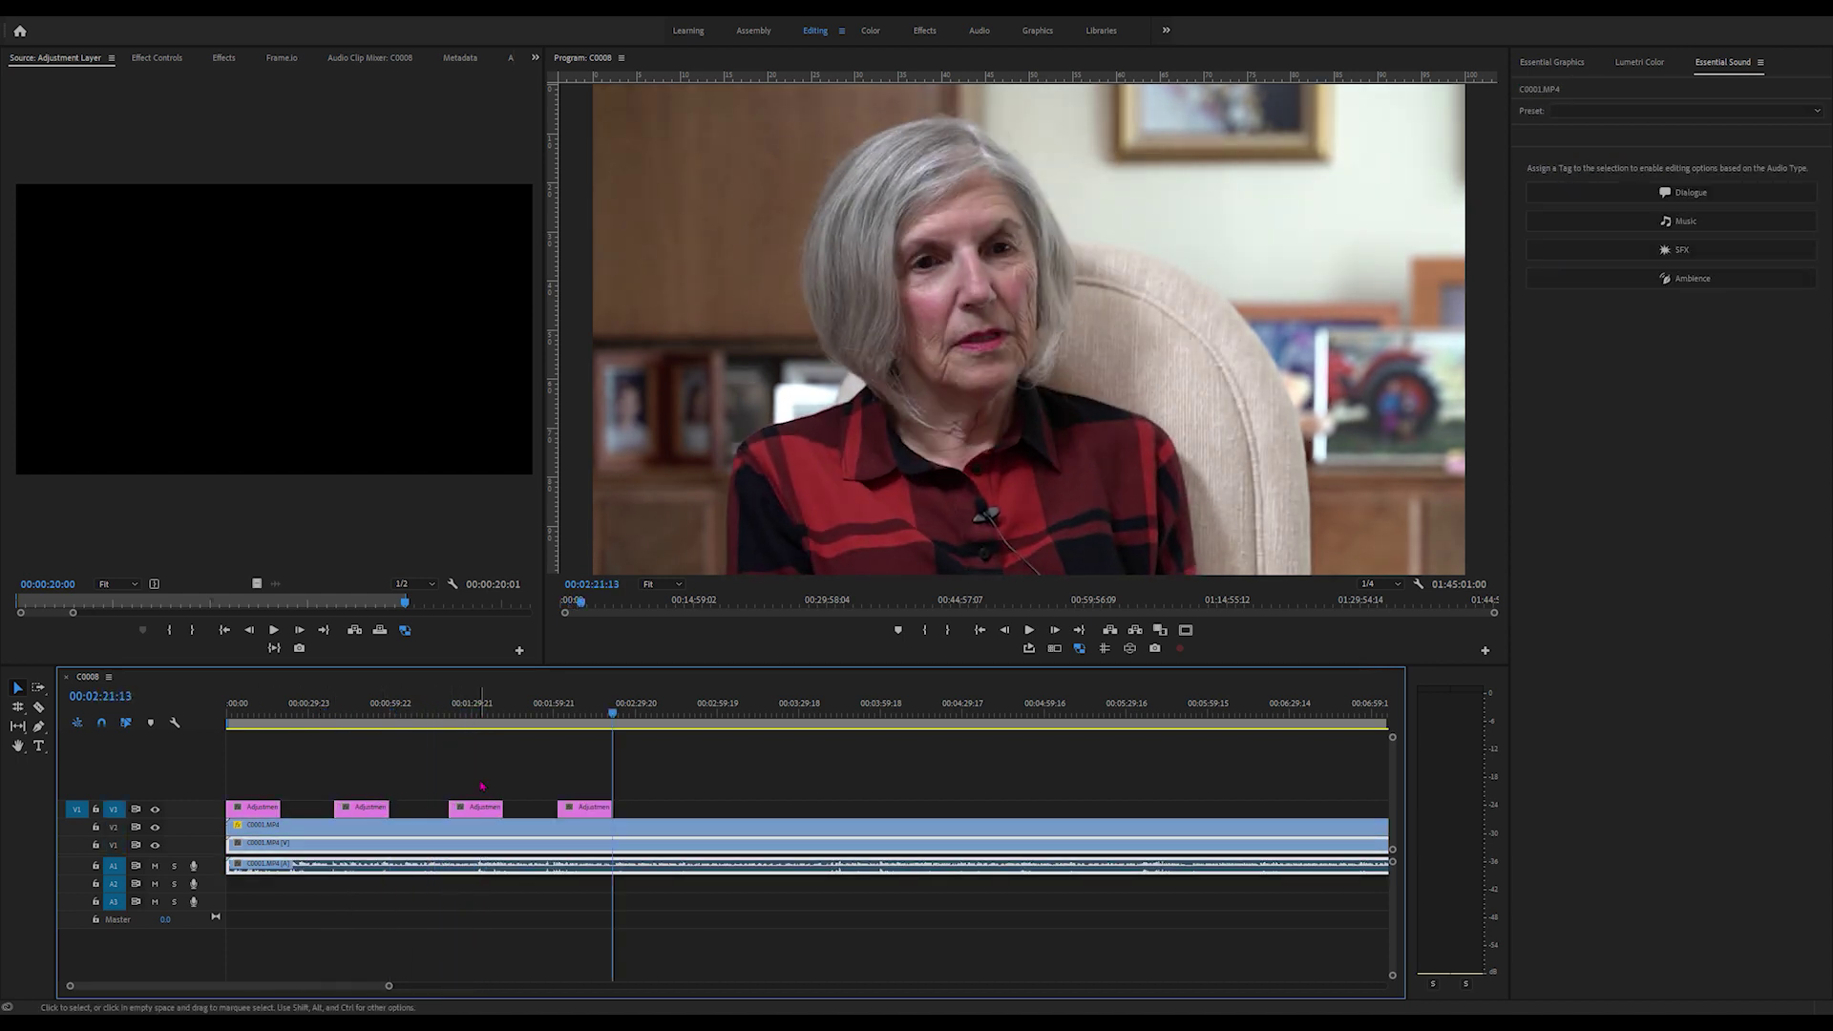
# Copy groups of the spaced adjustment layers and paste them repeatedly along V3 until they extend past the last interview clip
pyautogui.moveTo(611, 757); pyautogui.dragTo(231, 811)
pyautogui.click(678, 714)
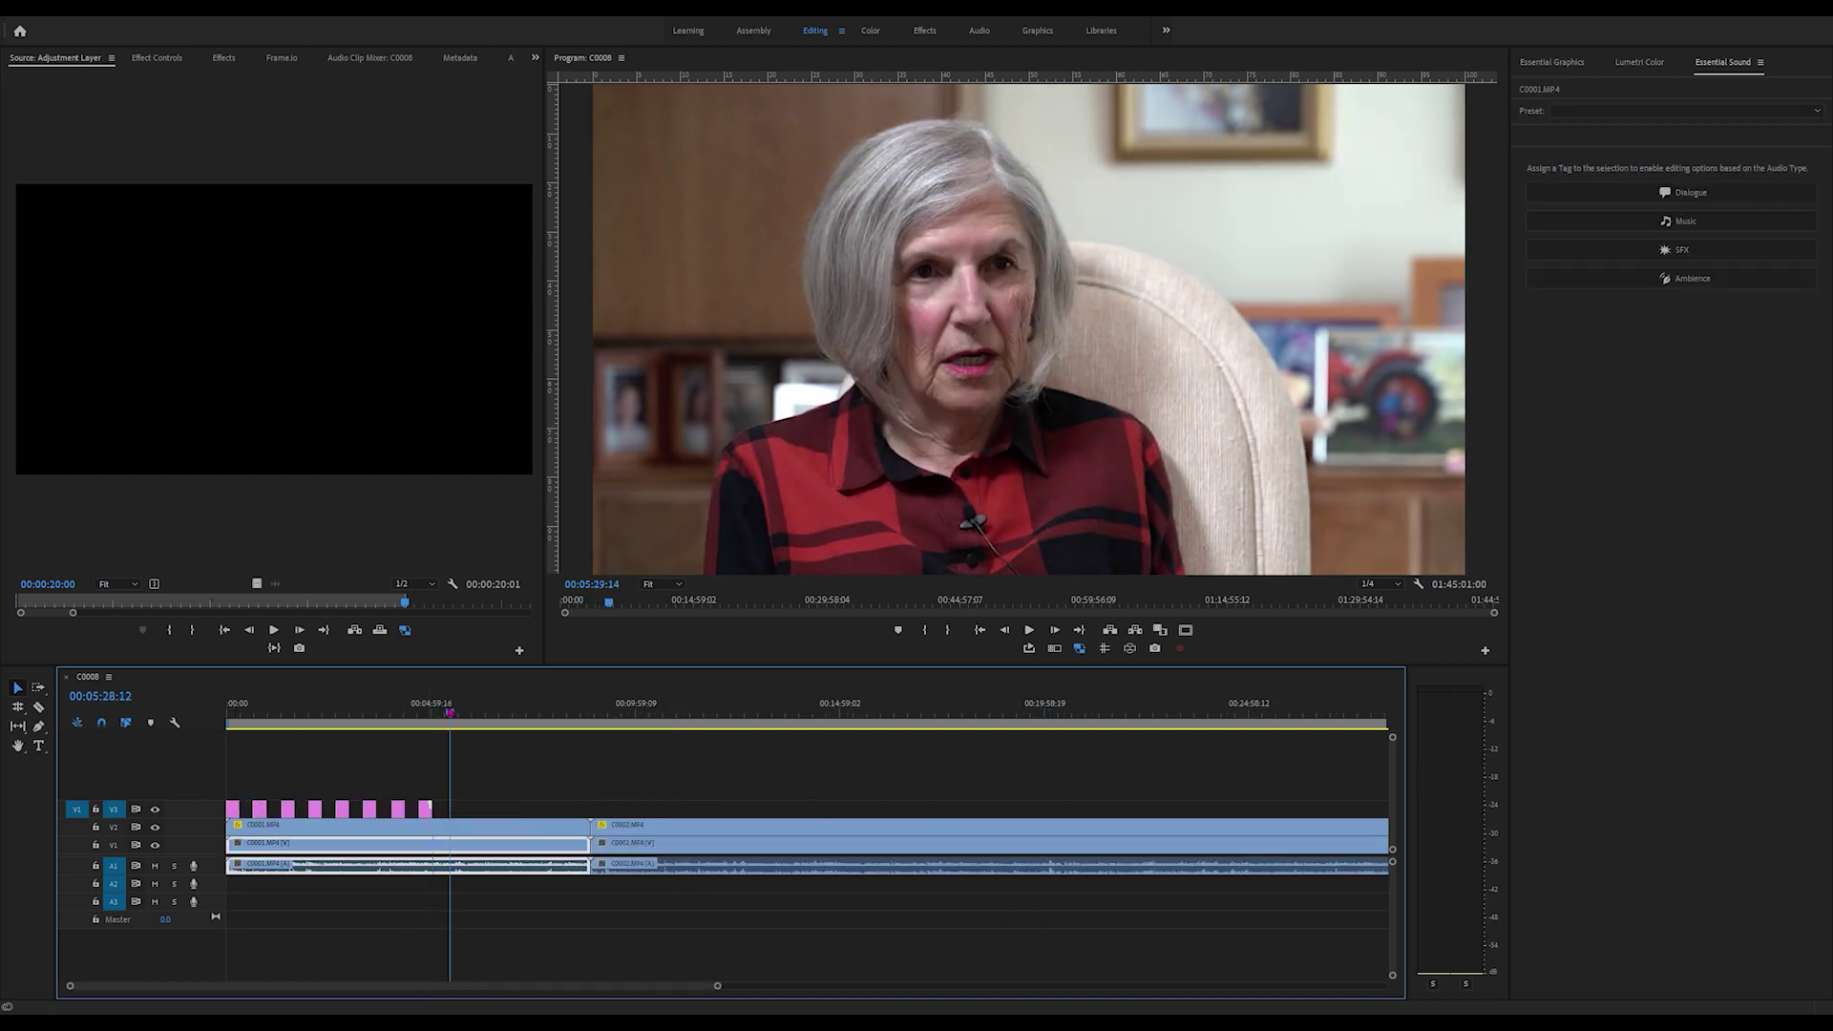
pyautogui.moveTo(720, 757); pyautogui.dragTo(238, 806)
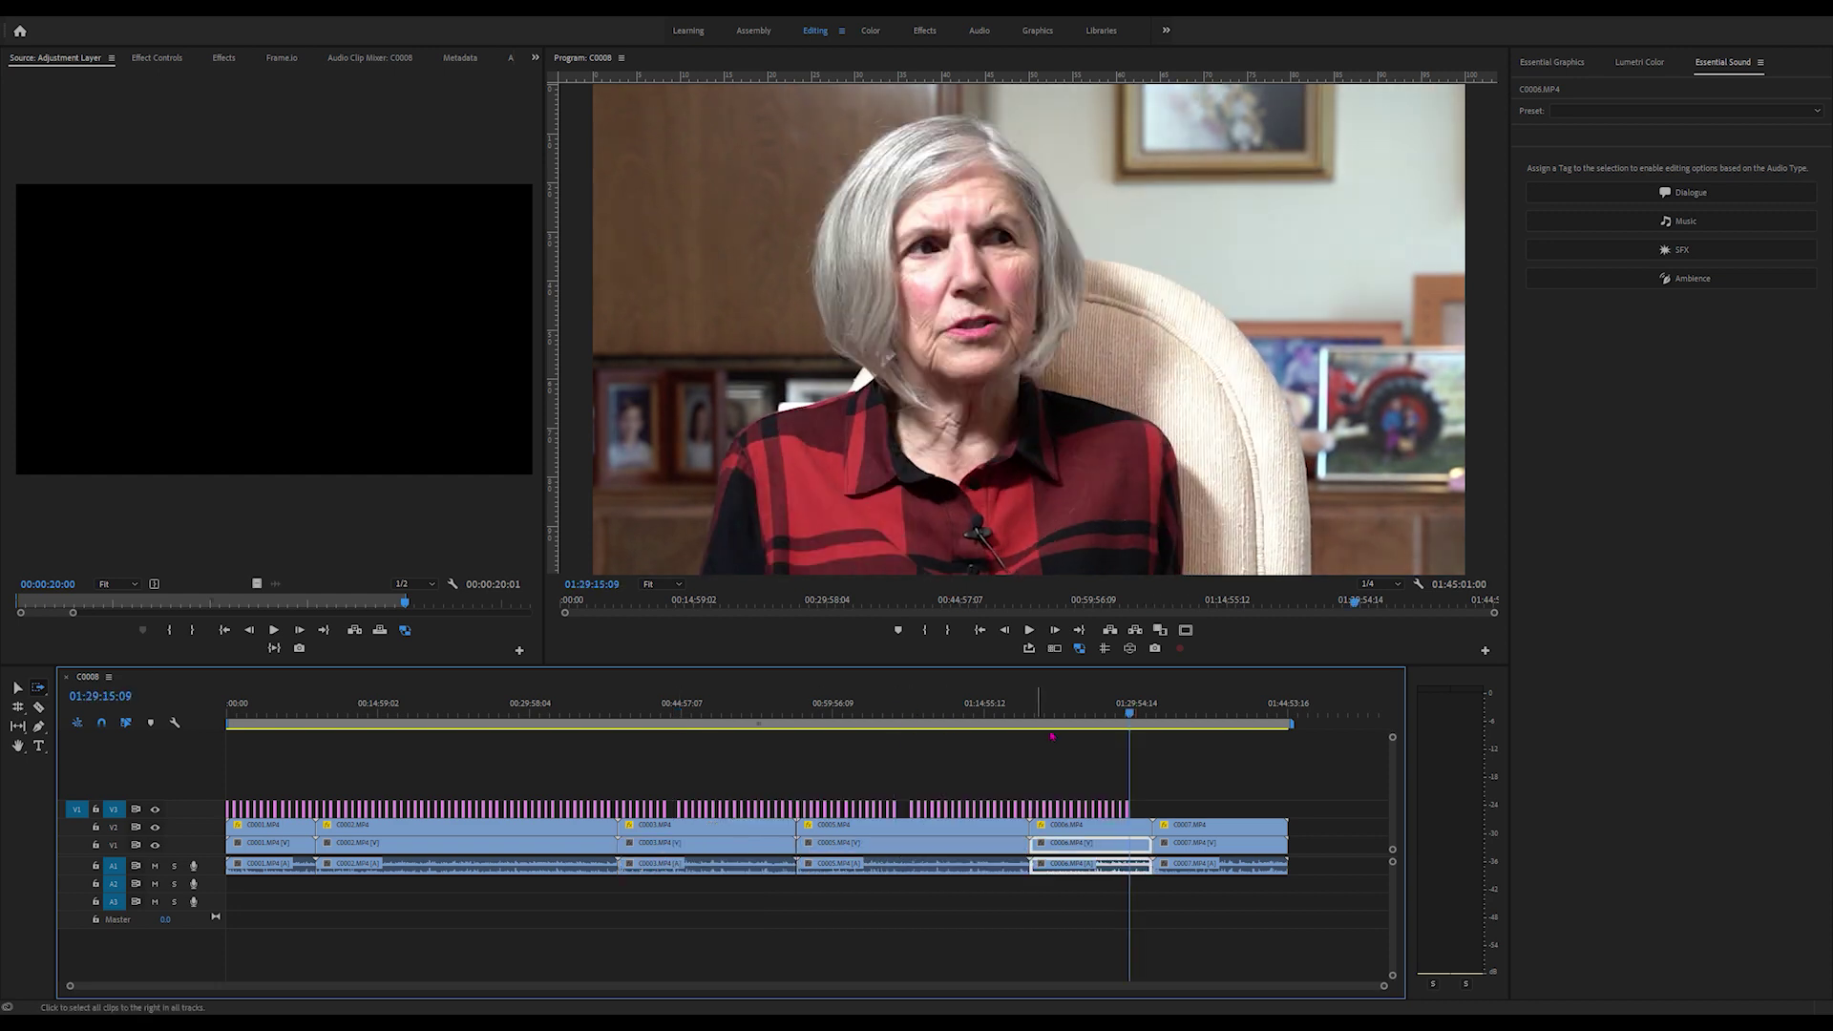
pyautogui.hotkey('ctrl', 'v')
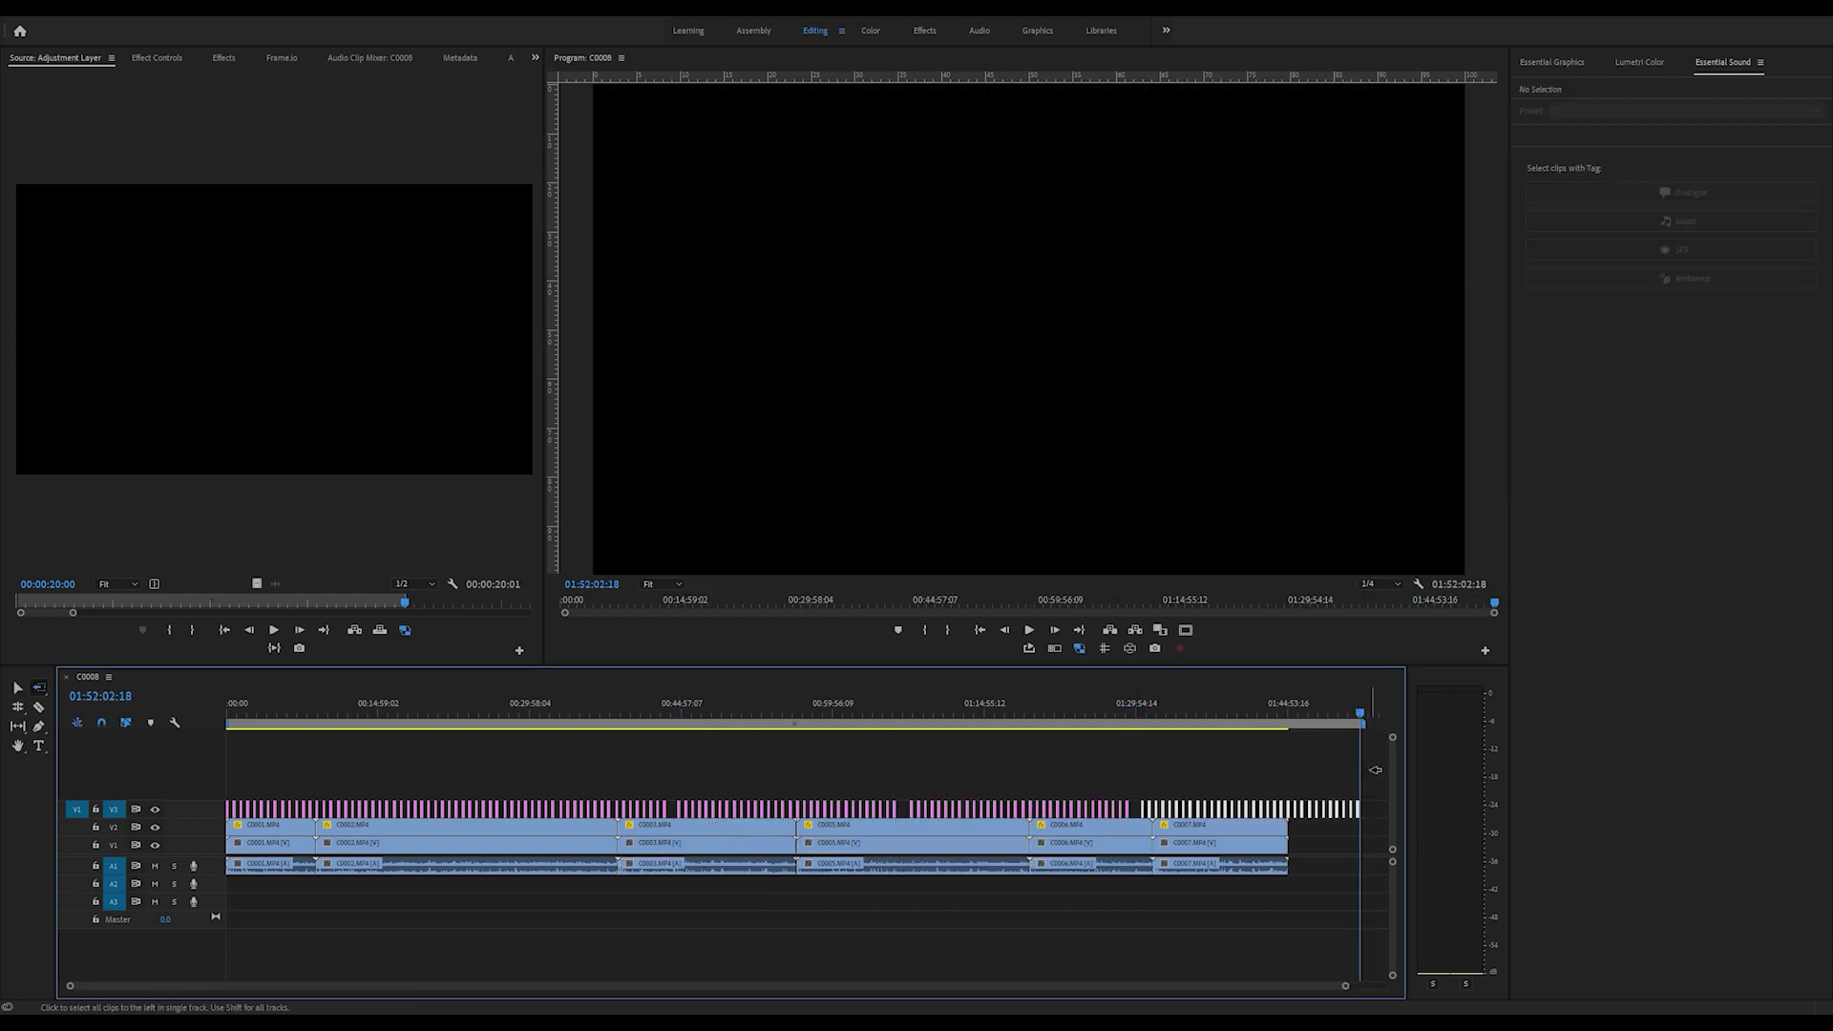
# Select all adjustment layers and move them down onto V2 and back up to V3 to punch gaps into the close-ups
pyautogui.keyDown('shift'); pyautogui.click(1365, 808); pyautogui.keyUp('shift')
pyautogui.hotkey('alt', 'Down')
pyautogui.hotkey('alt', 'Up')
pyautogui.press('v')
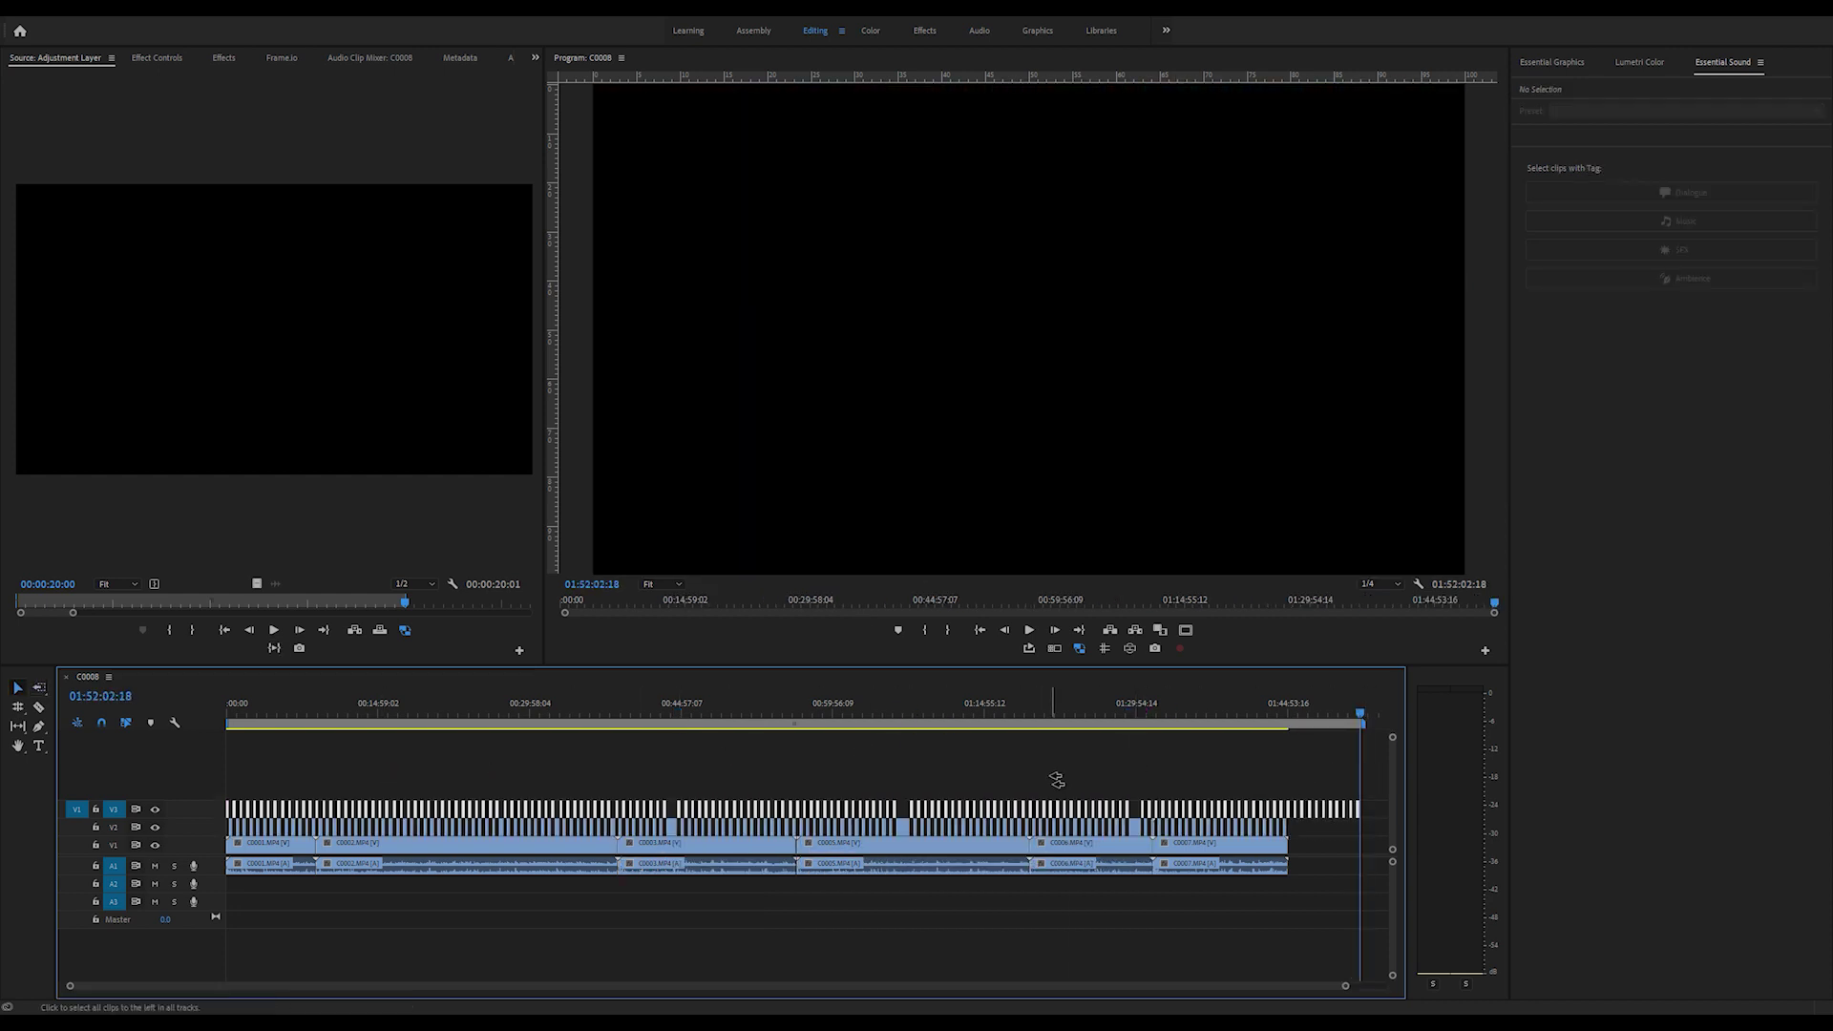
# Play the sequence from about 00:06:52 to check the alternation between wide shots and close-ups
pyautogui.click(460, 769)
pyautogui.click(295, 712)
pyautogui.press('=')
pyautogui.press('=')
pyautogui.press('=')
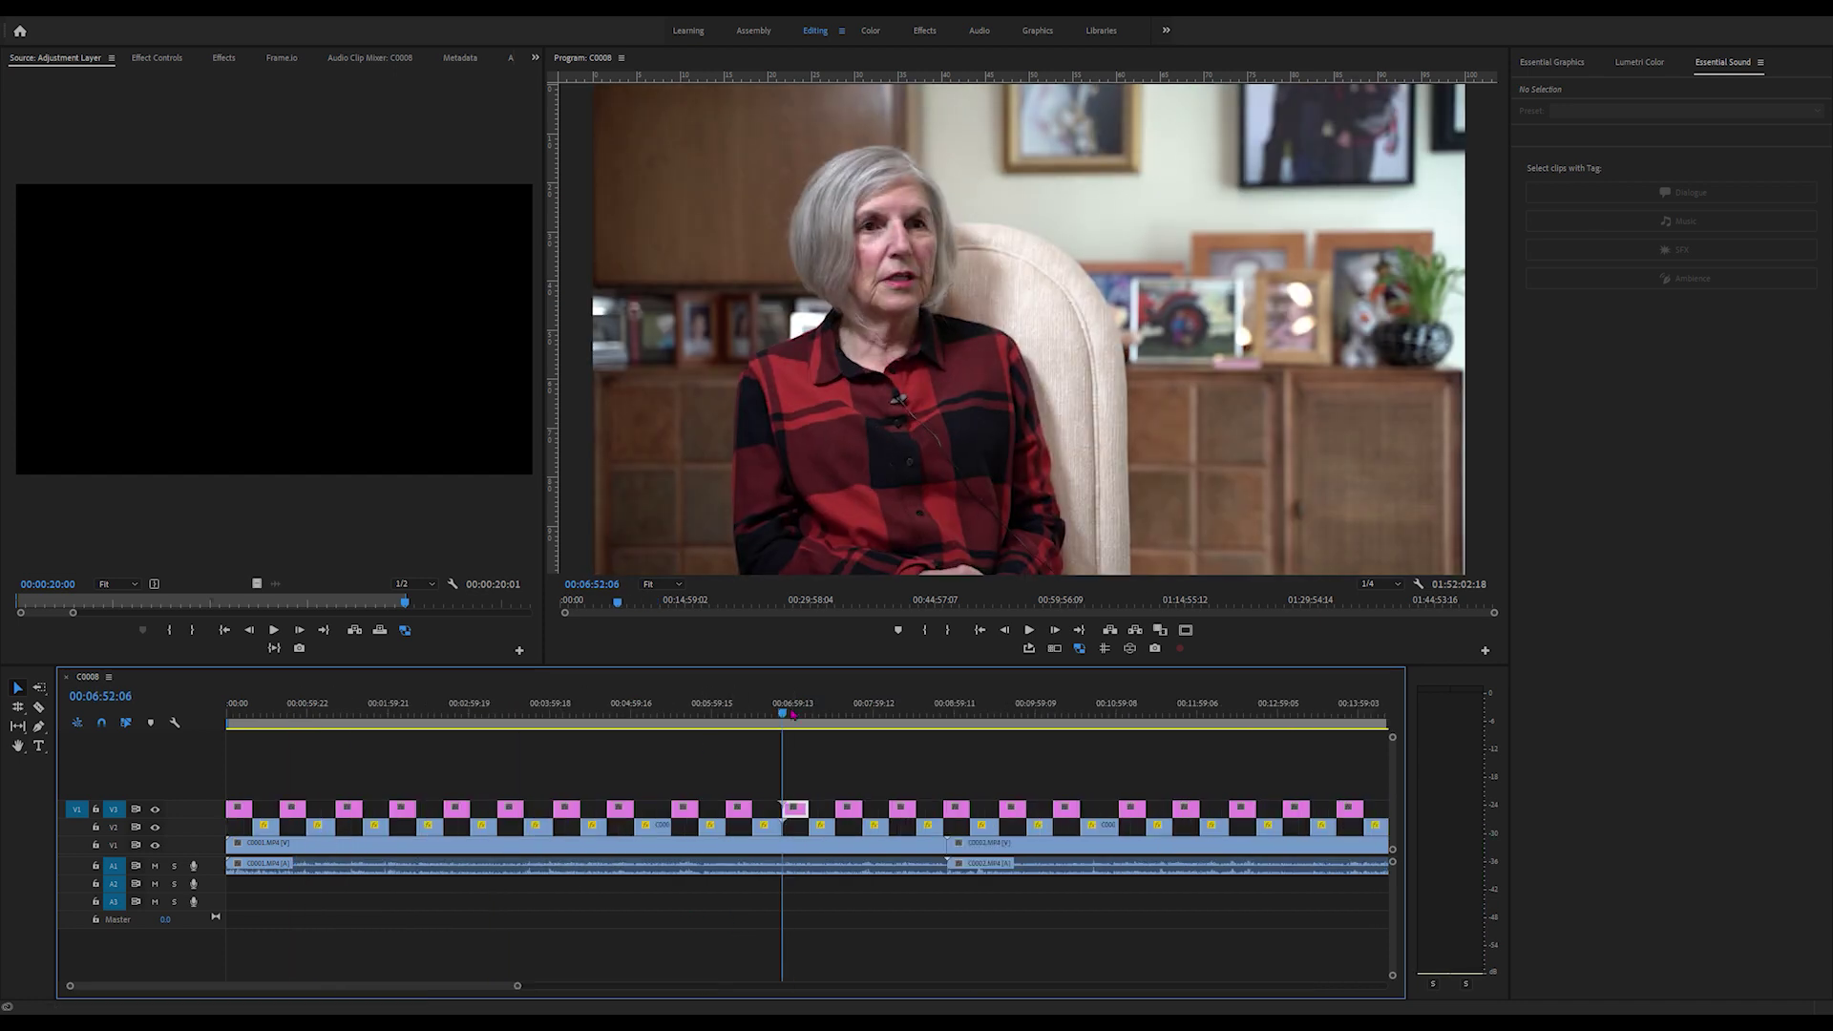
pyautogui.press('space')
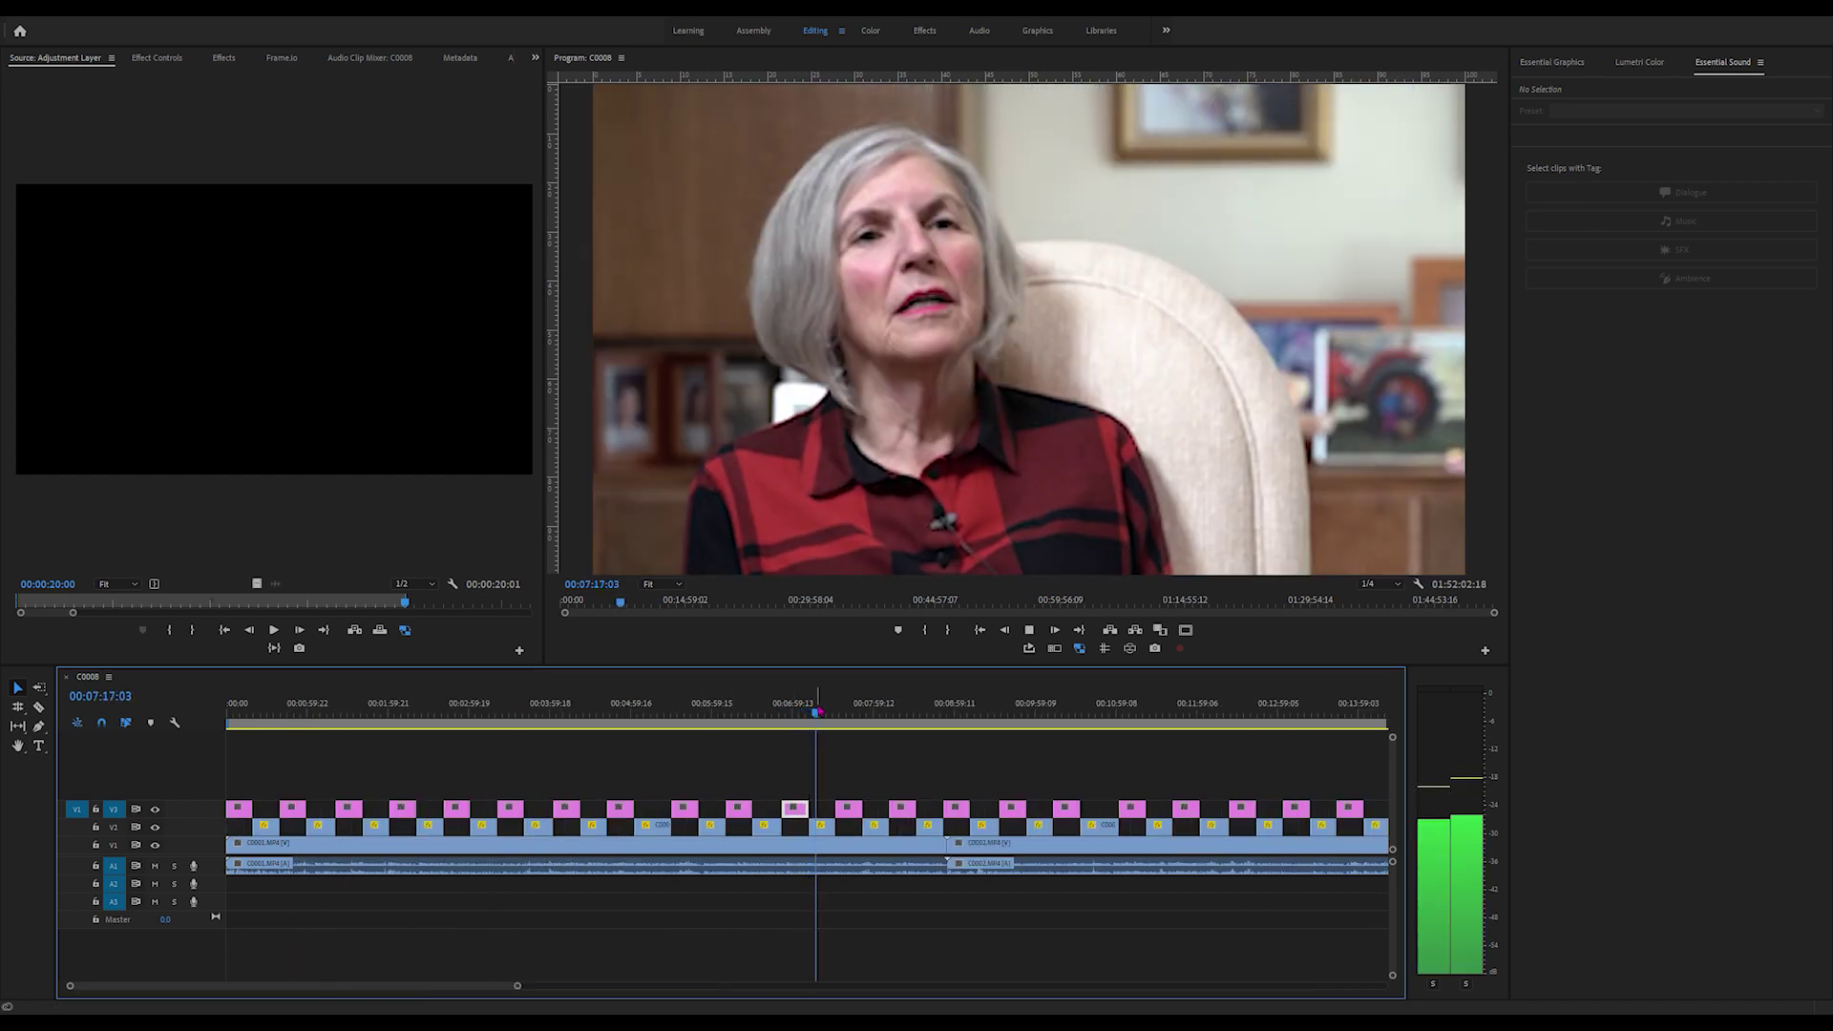
pyautogui.press('space')
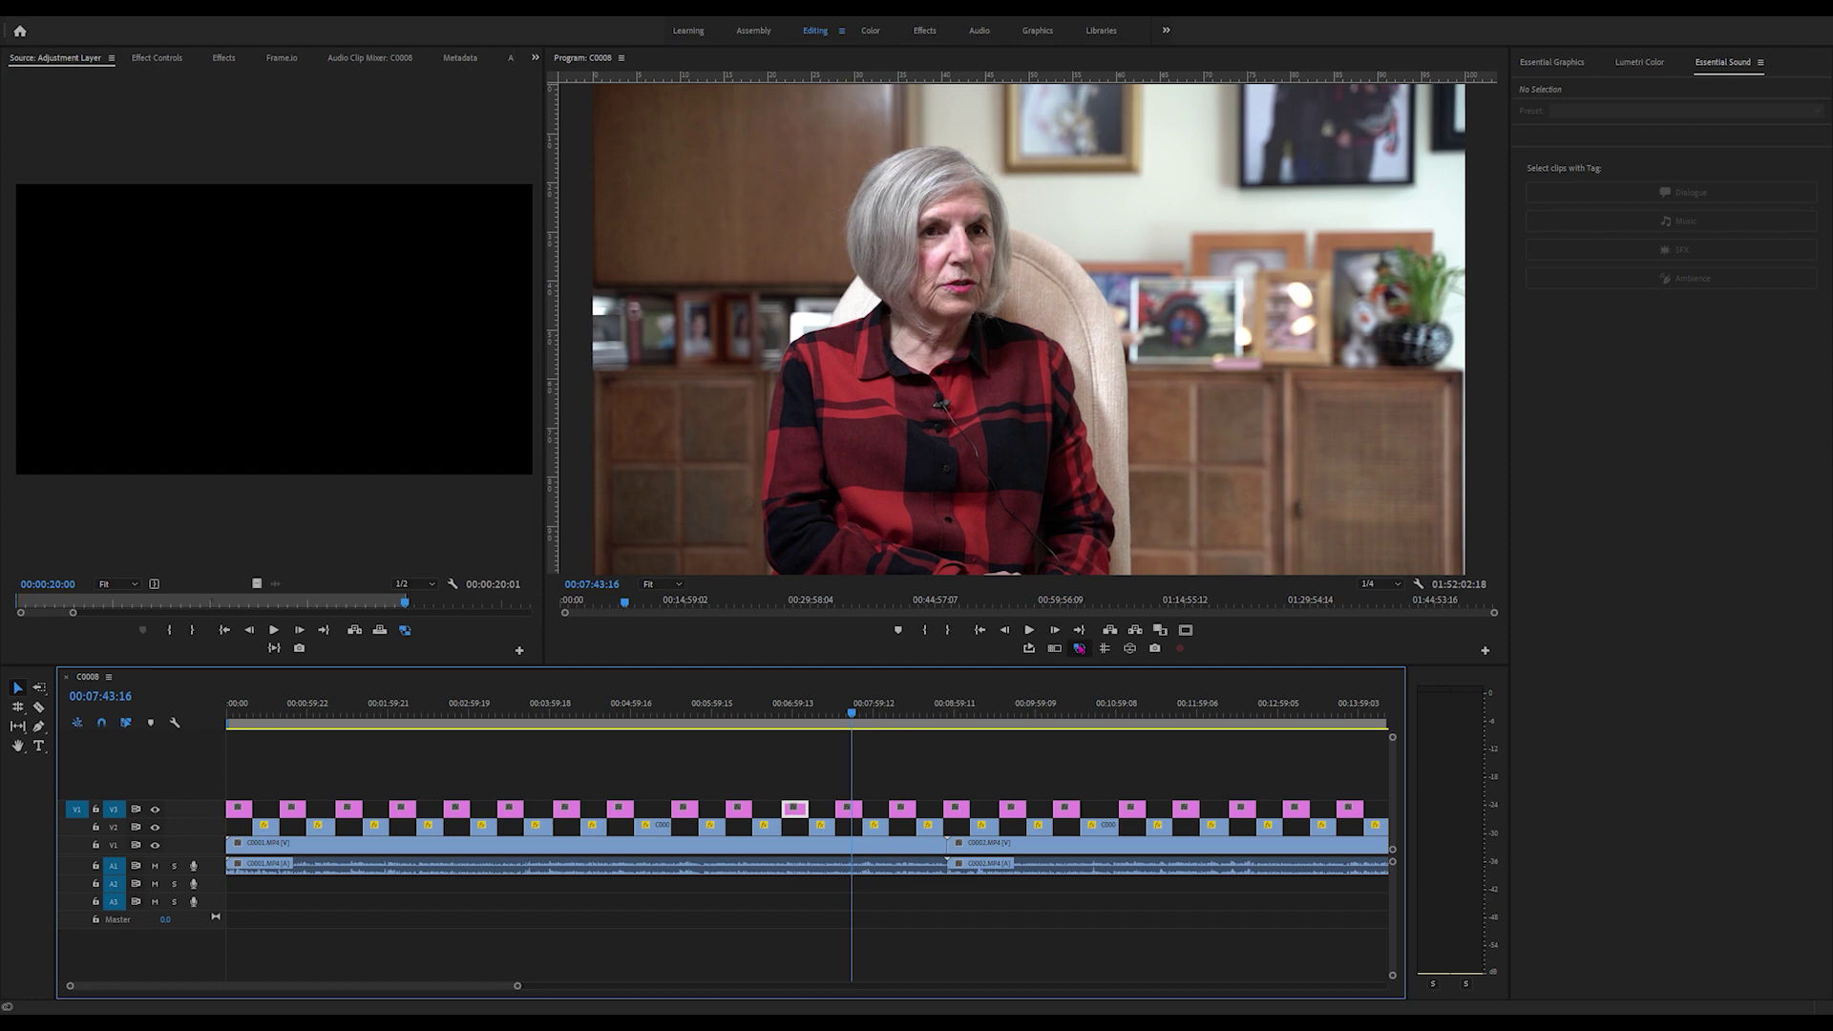
pyautogui.click(1079, 648)
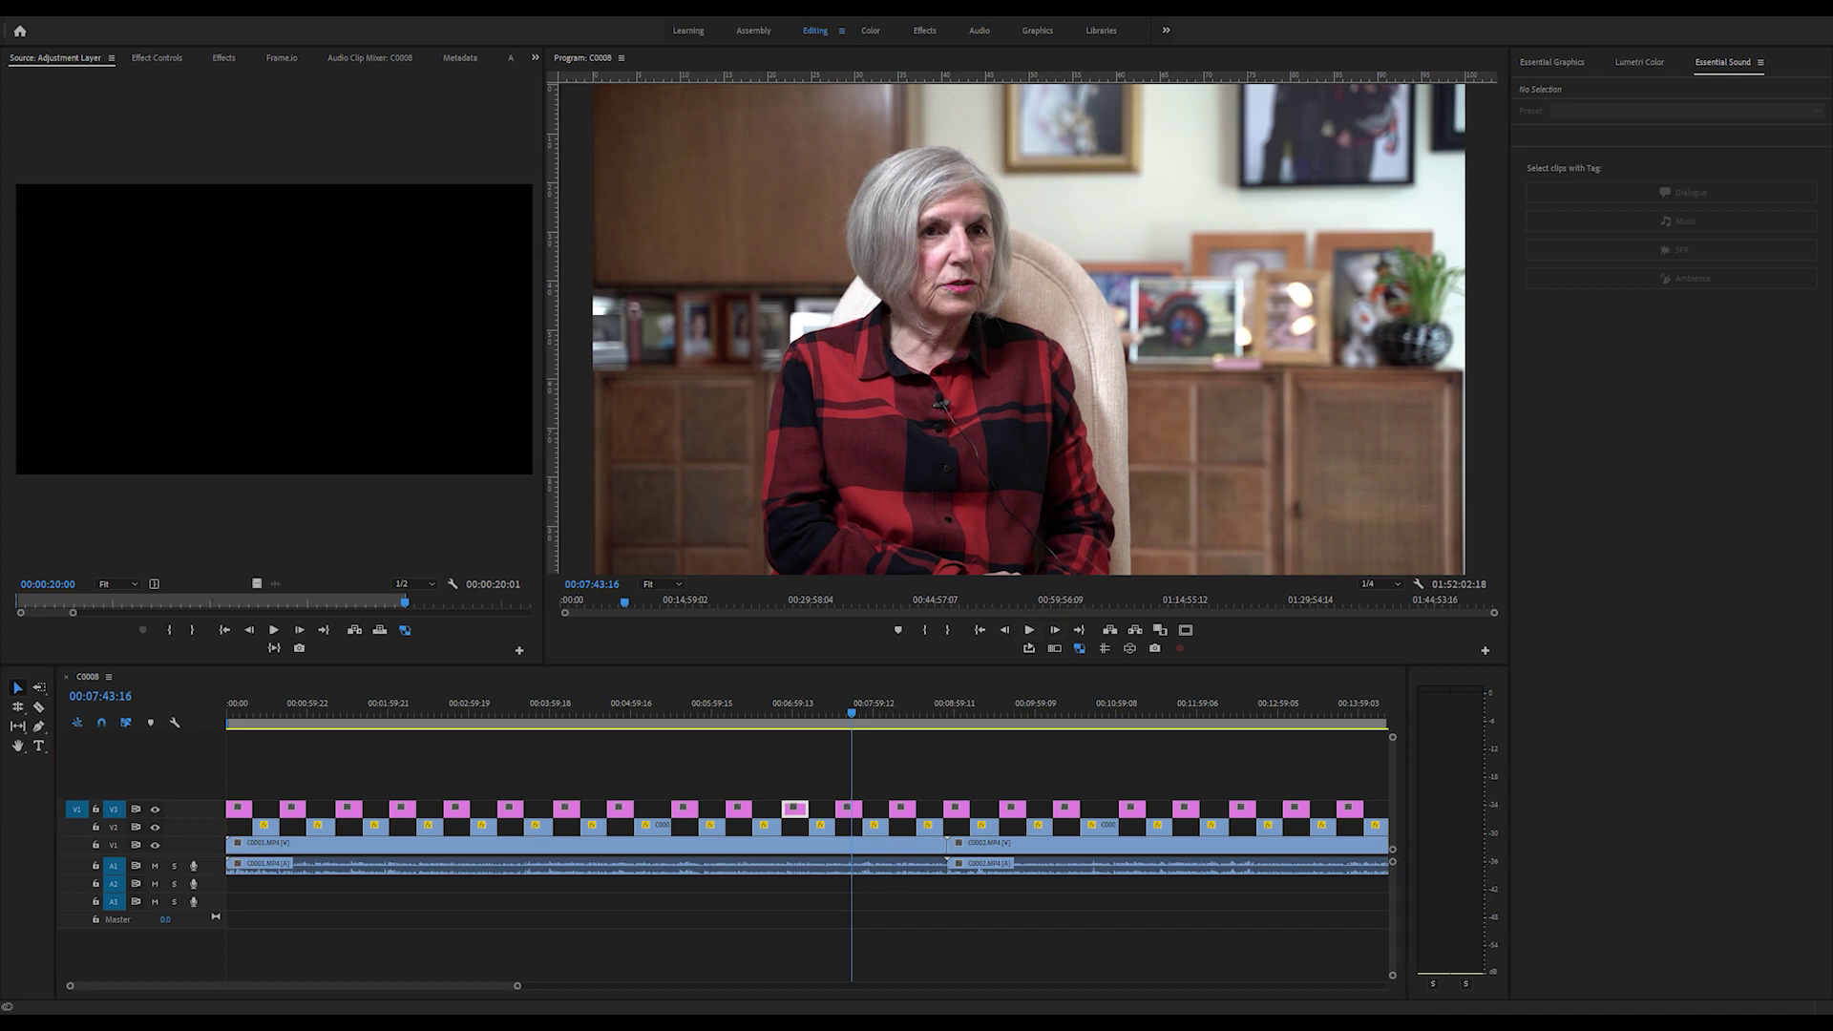
pyautogui.moveTo(517, 985); pyautogui.dragTo(879, 983)
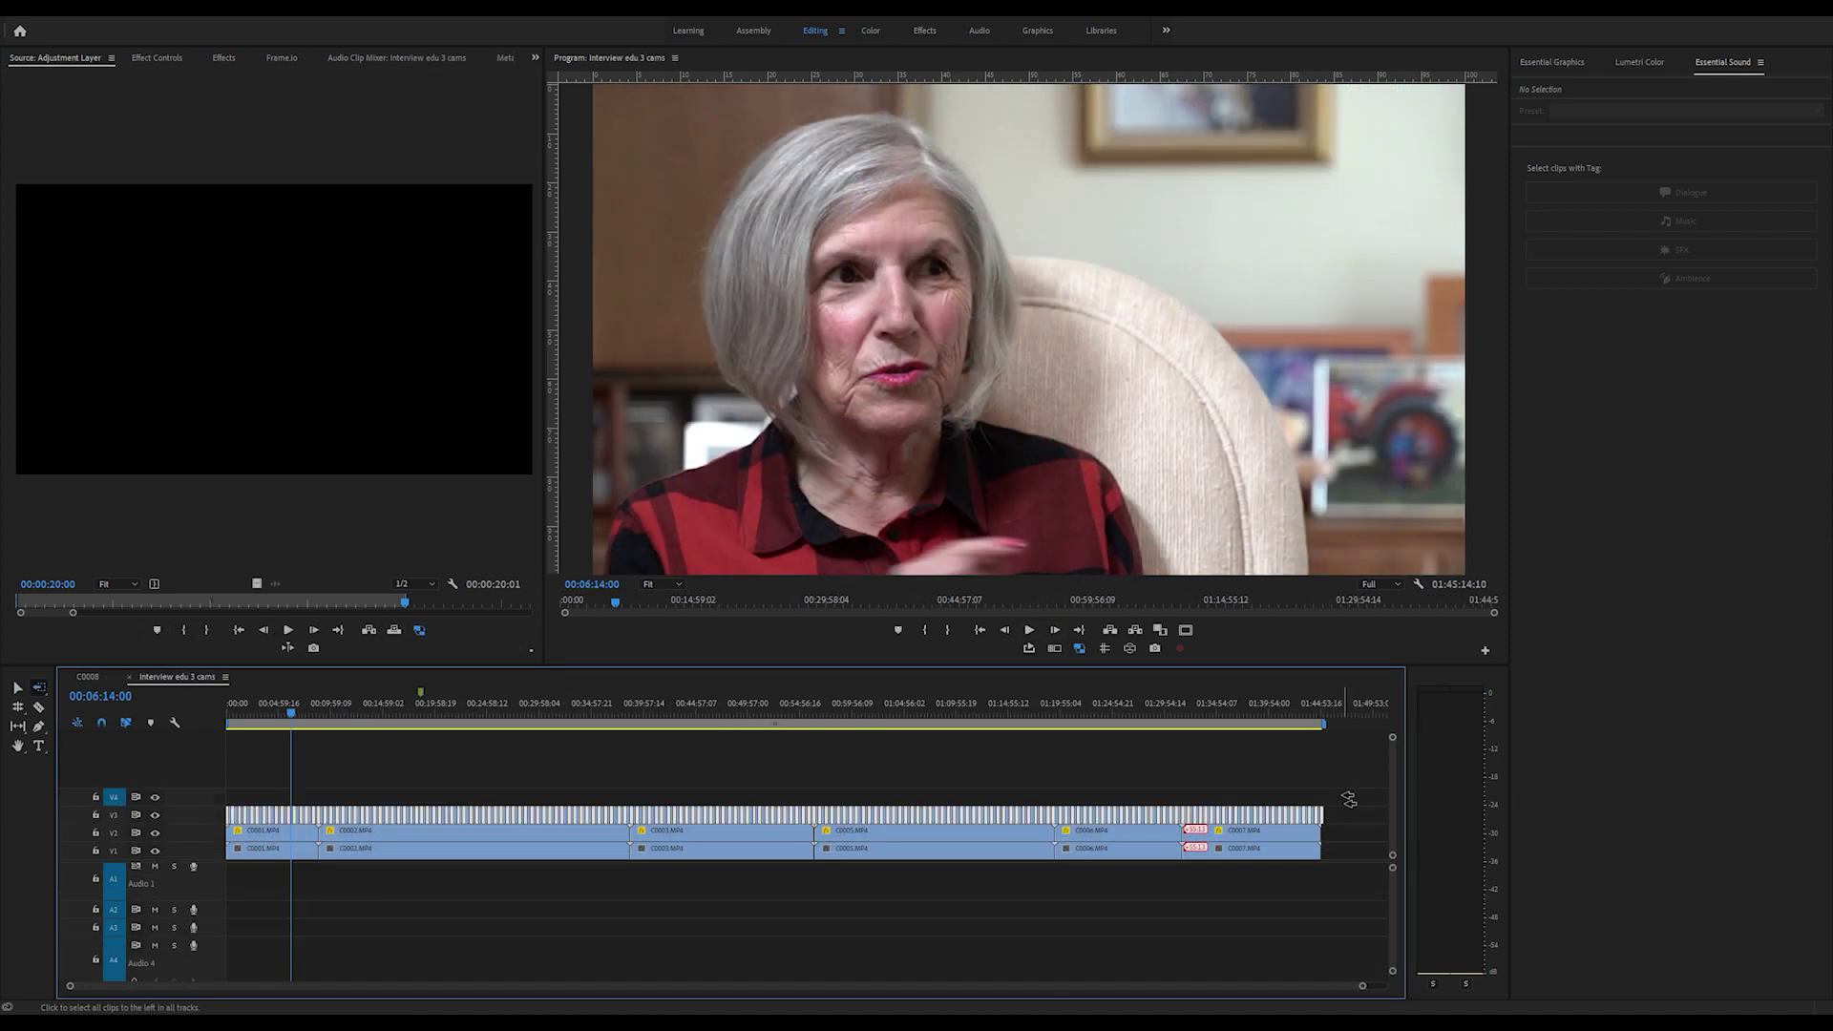
# Move all the selected adjustment layers up to V4 and shift them about 10 seconds earlier in the sequence
pyautogui.hotkey('alt', 'Up')
pyautogui.press('v')
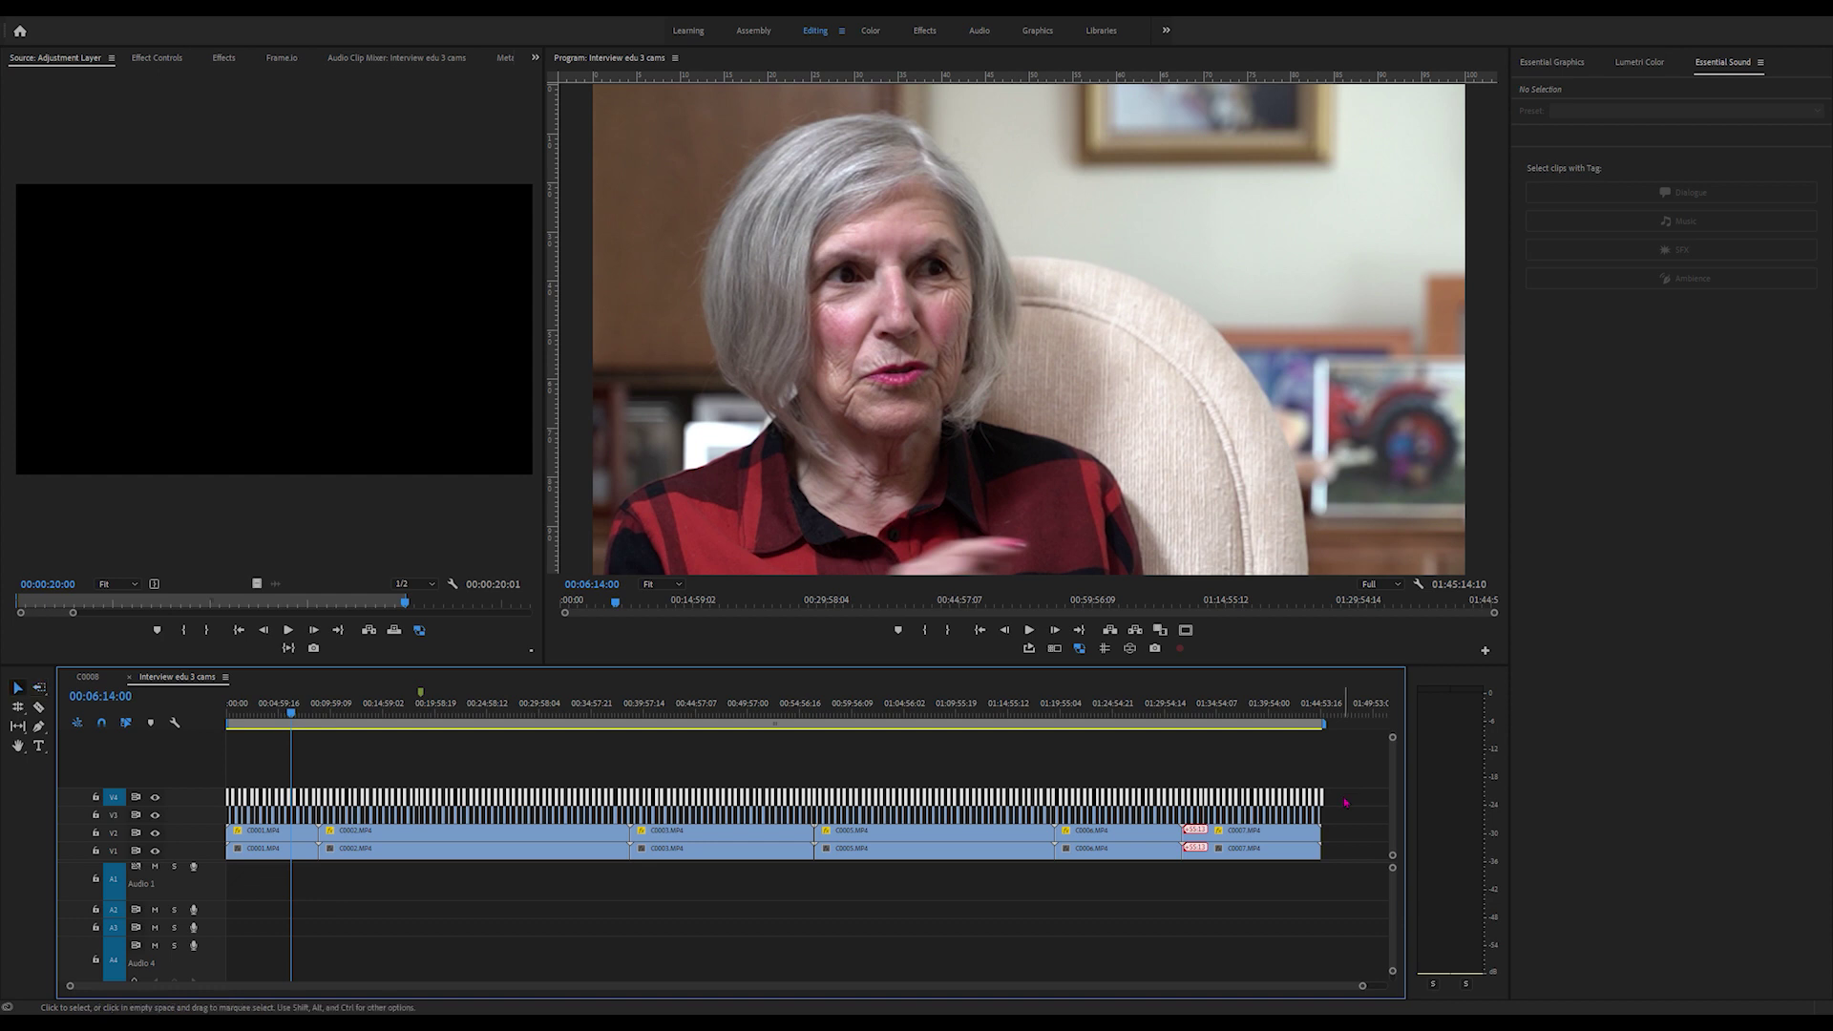
pyautogui.press('=')
pyautogui.press('=')
pyautogui.press('=')
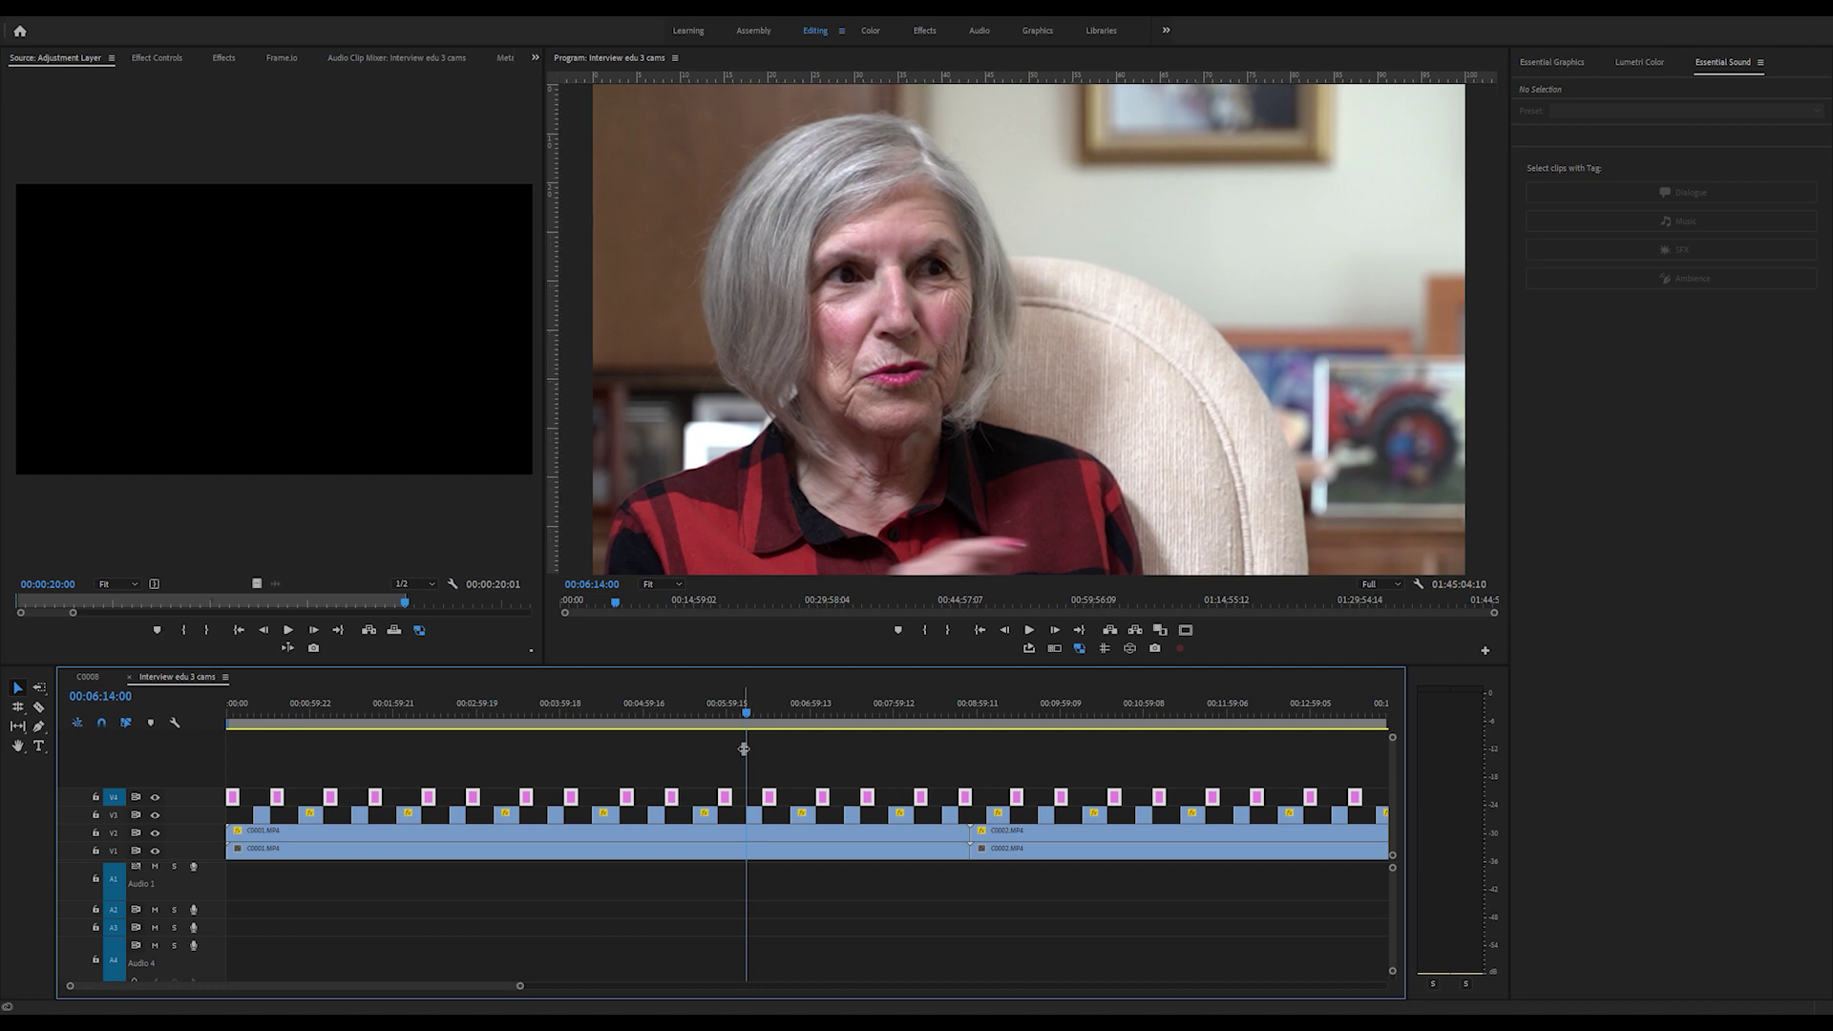
# Move the adjustment layers down through V3 onto V2 and back up to V4 to punch gaps, and play from about 00:05:25
pyautogui.hotkey('alt', 'Down')
pyautogui.hotkey('alt', 'Down')
pyautogui.hotkey('alt', 'Up')
pyautogui.hotkey('alt', 'Up')
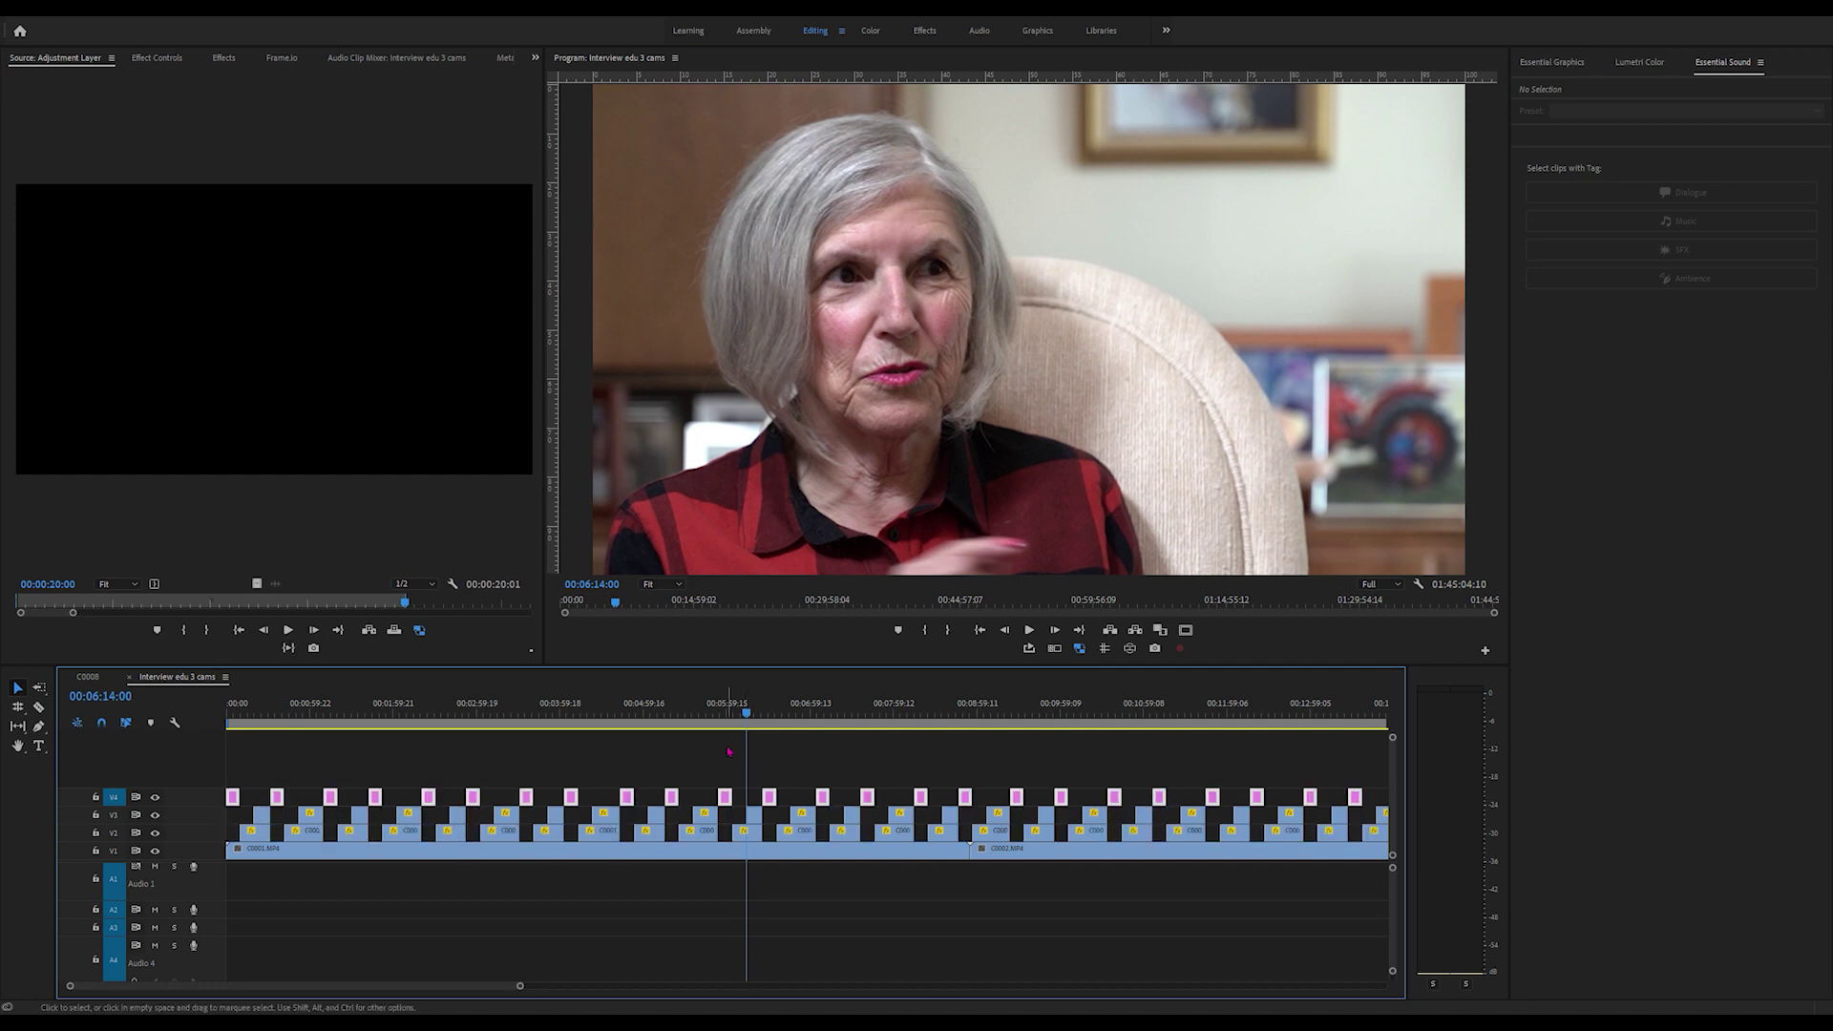
pyautogui.click(680, 710)
pyautogui.press('space')
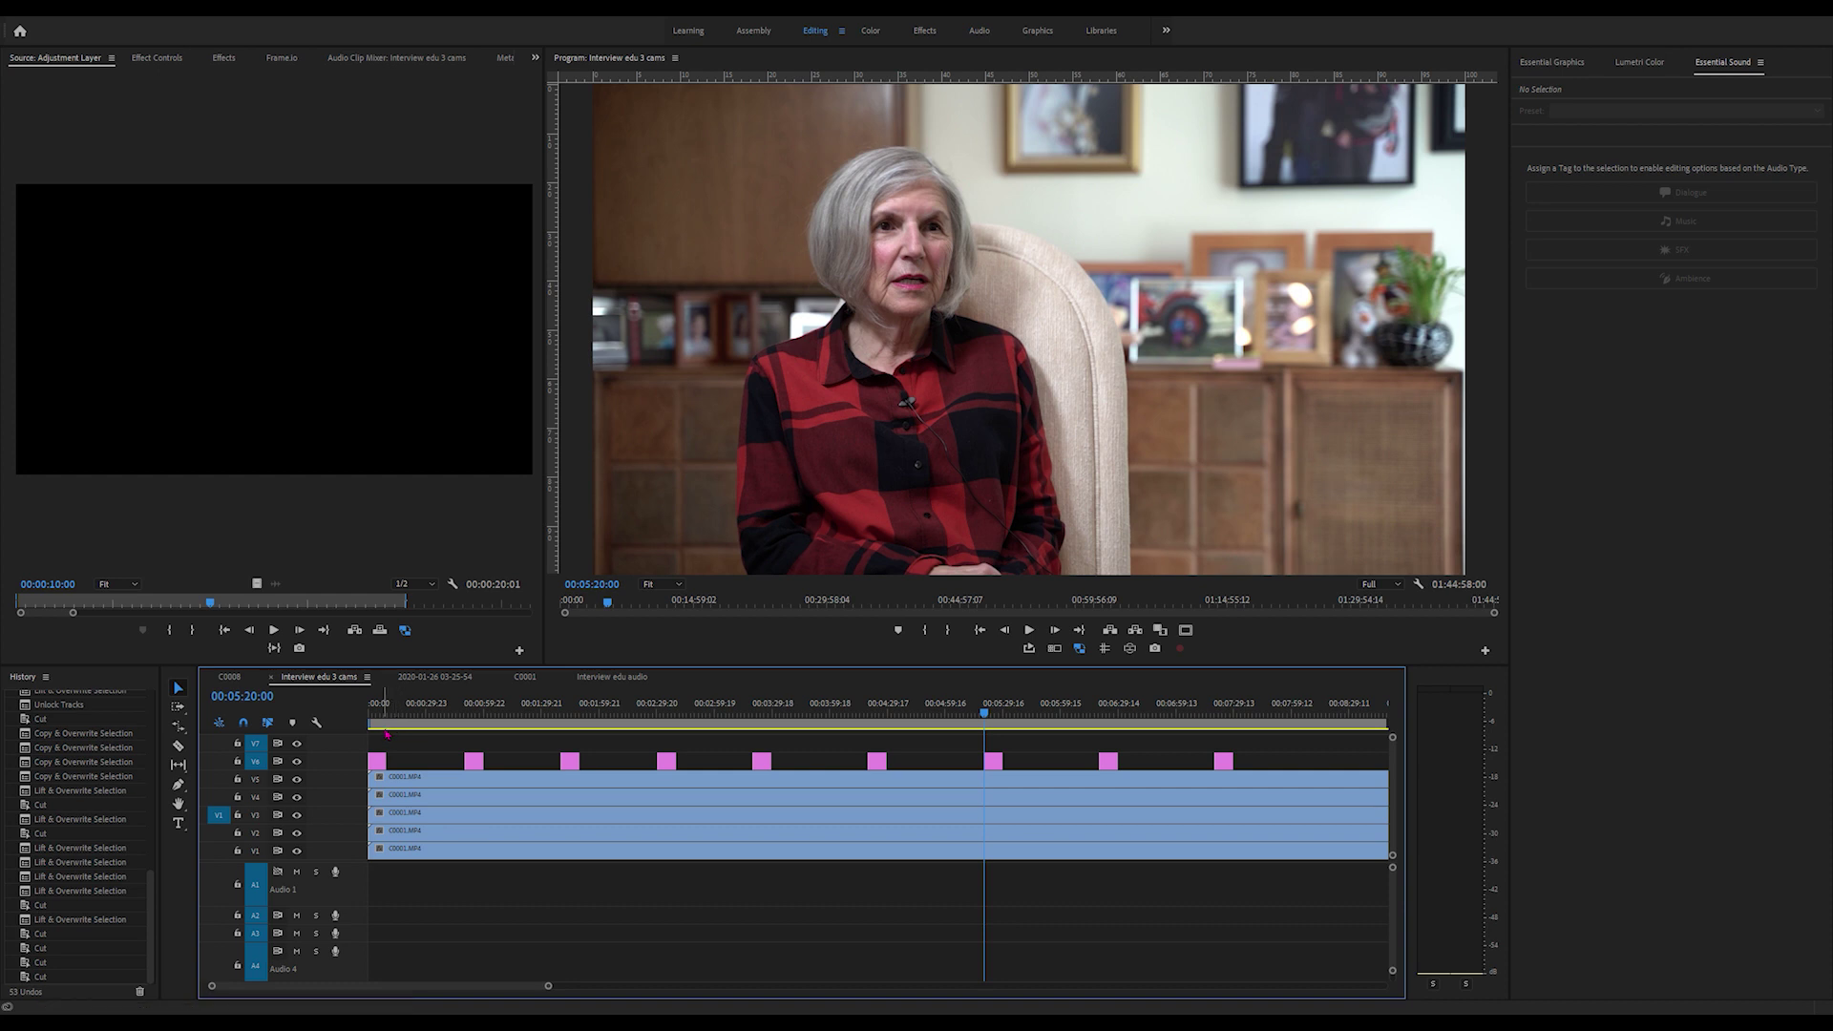
# In the five-layer version, select all adjustment layers on V6 and move them onto V5 to punch gaps in its clip
pyautogui.press('a')
pyautogui.click(377, 760)
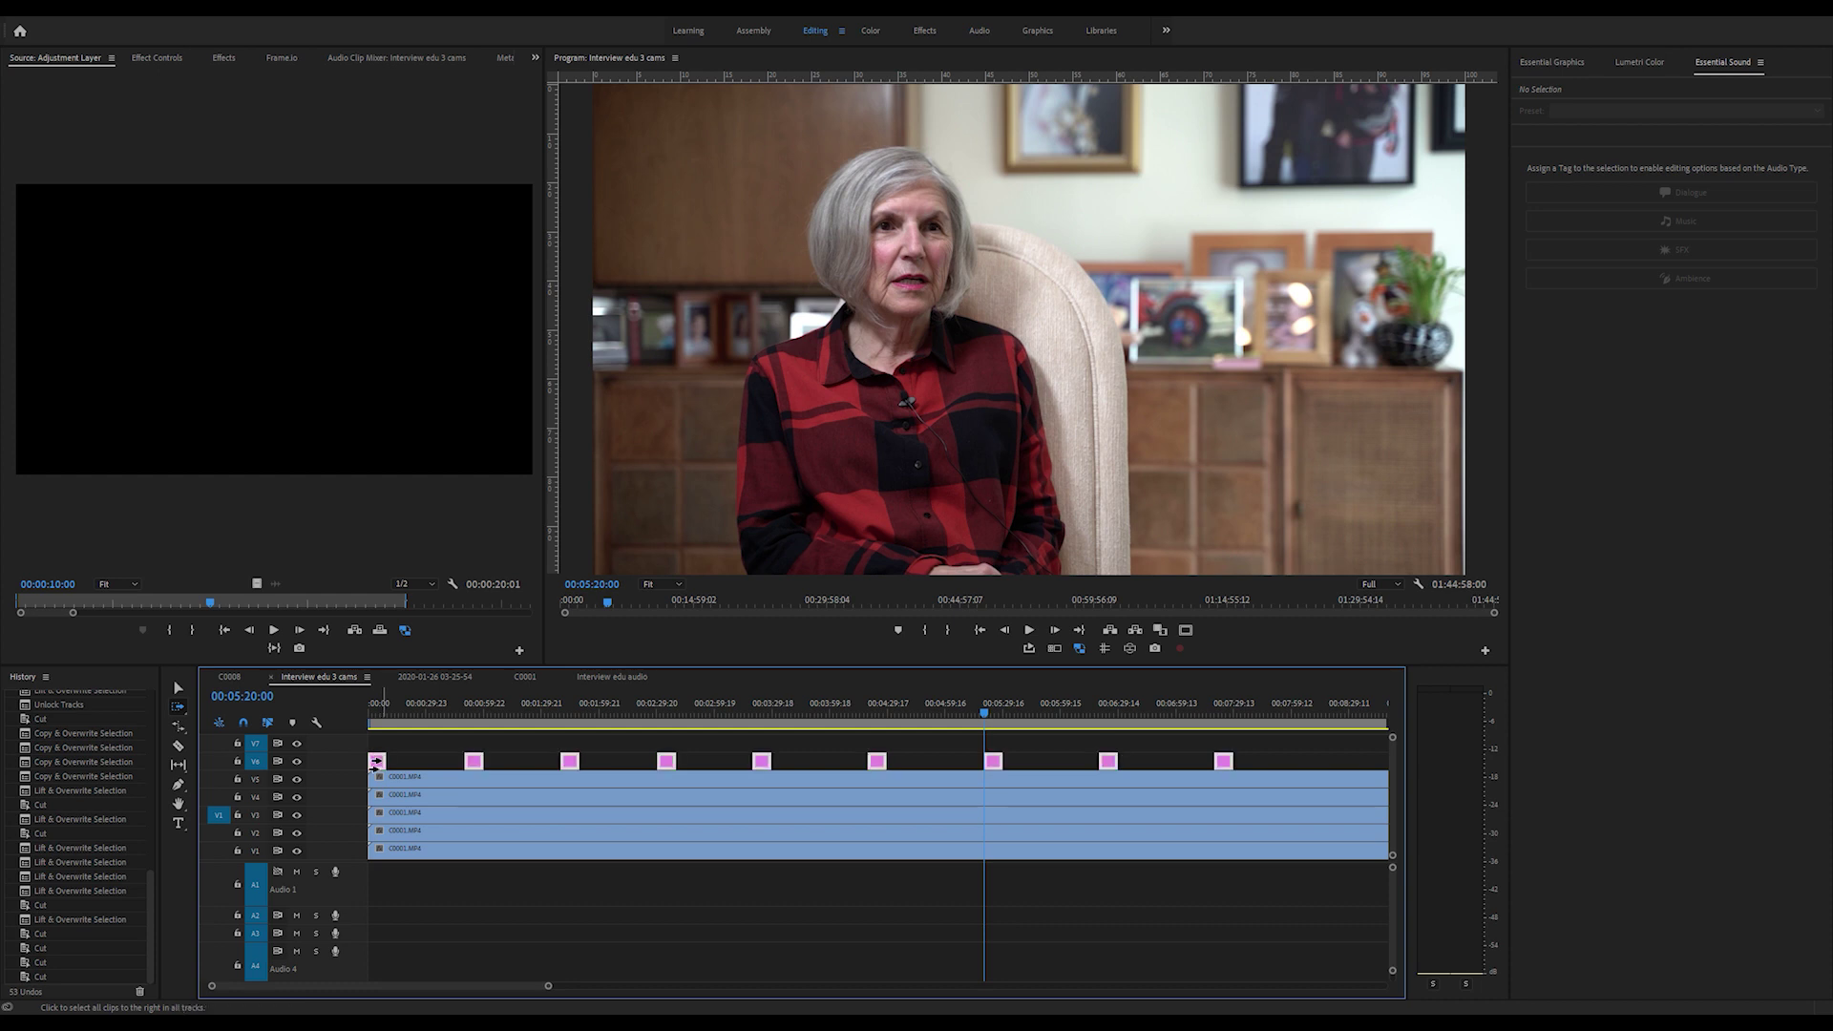
pyautogui.press('v')
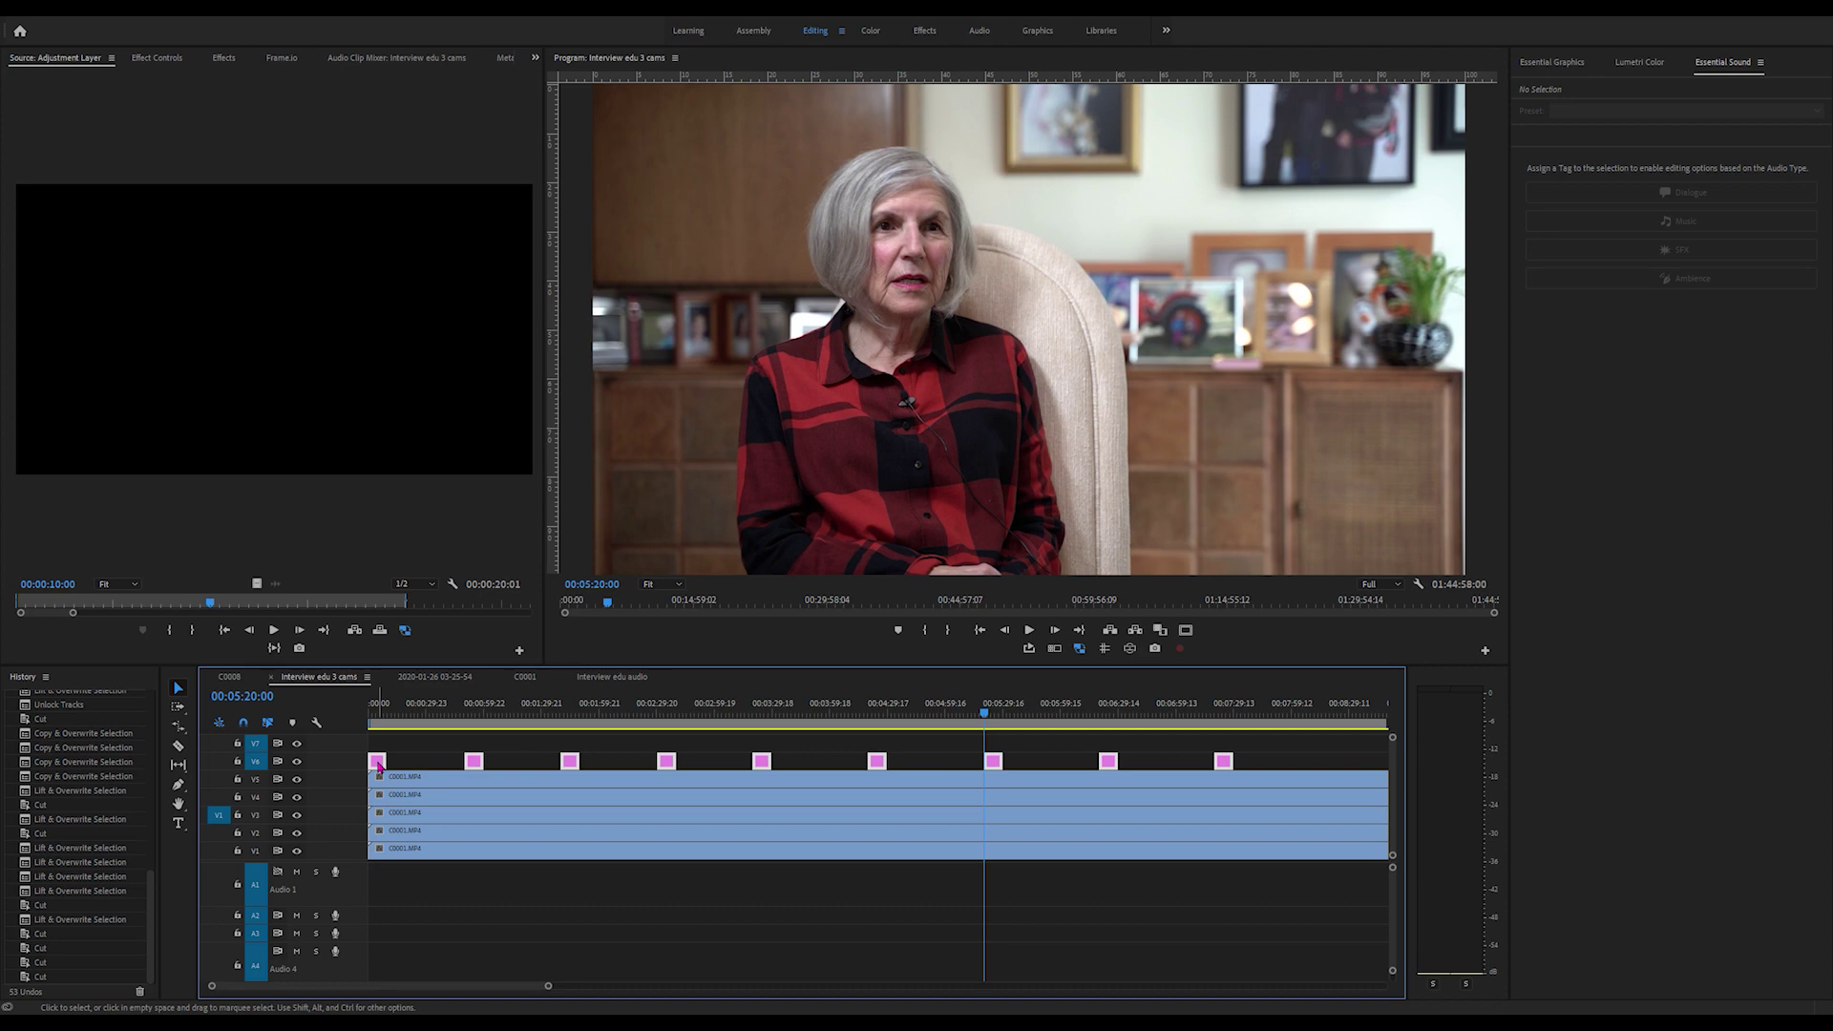
pyautogui.moveTo(377, 763); pyautogui.dragTo(378, 779)
pyautogui.click(399, 712)
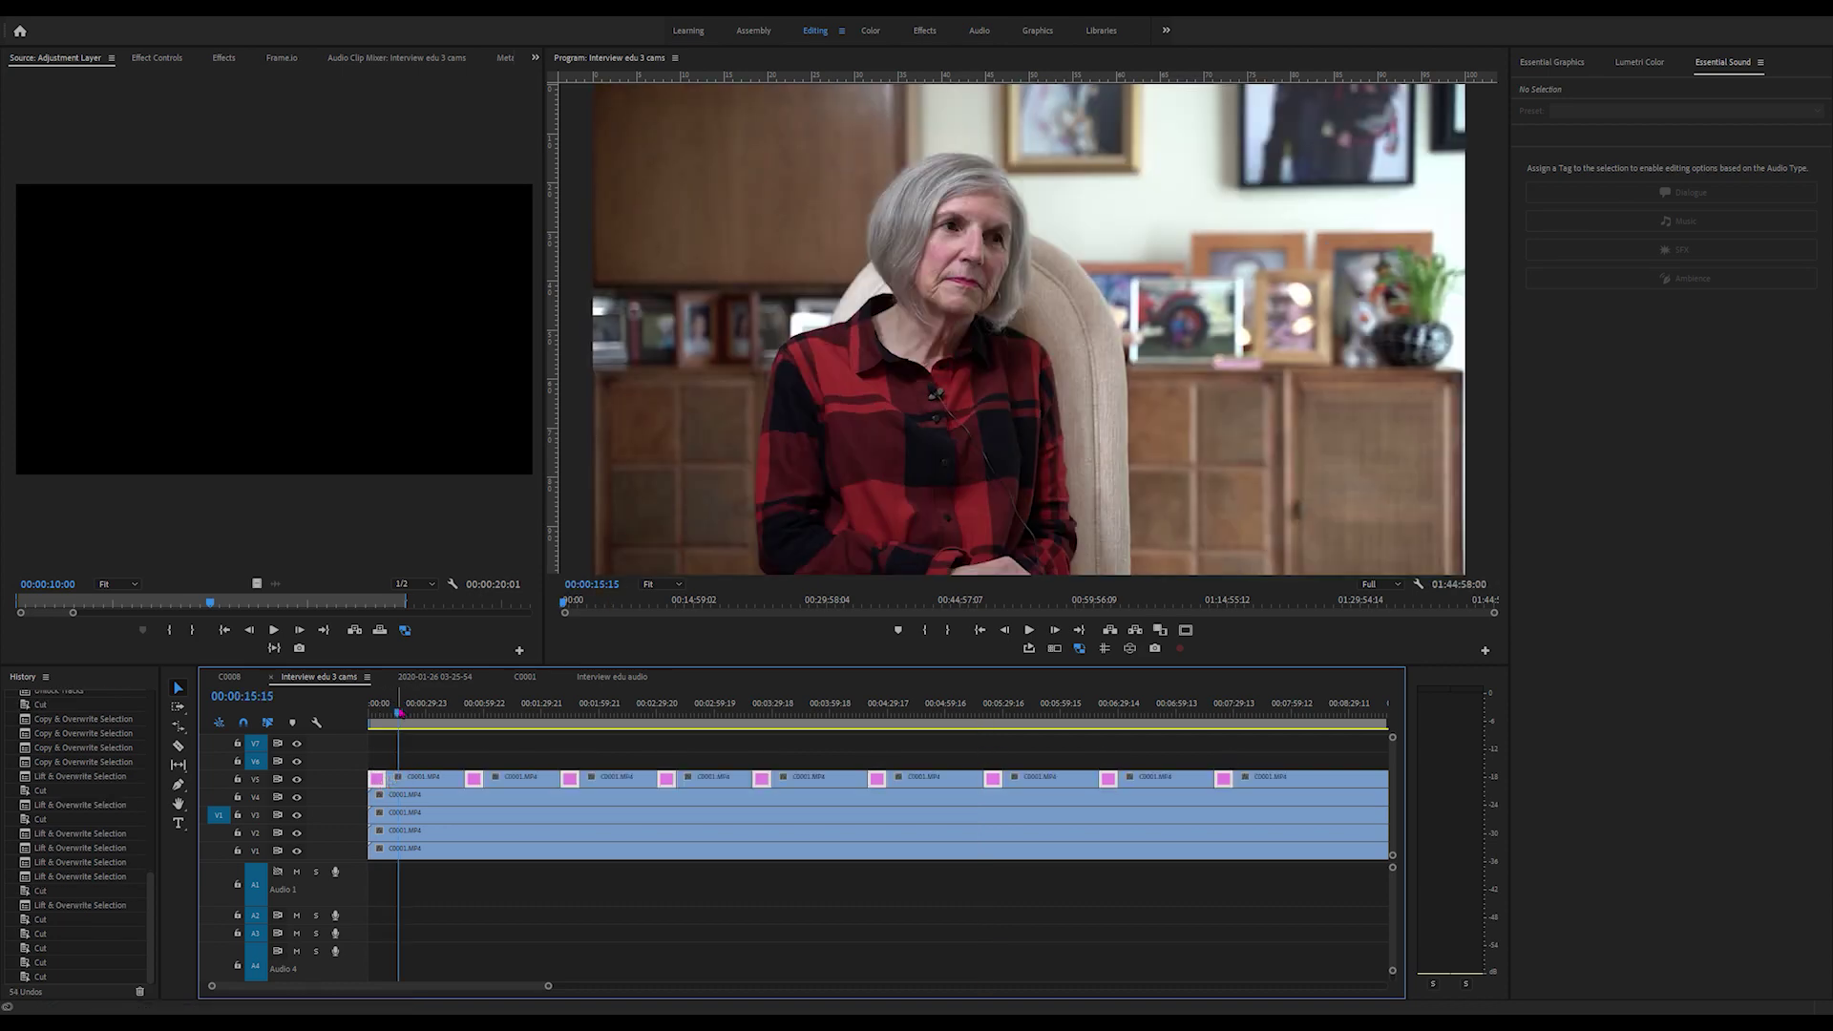
# Step the adjustment layers down from V5 to V1, offset 10 seconds per track, repeating passes until staggered clips remain
pyautogui.press('=')
pyautogui.hotkey('alt', 'Down')
pyautogui.hotkey('alt', 'Down')
pyautogui.hotkey('alt', 'Down')
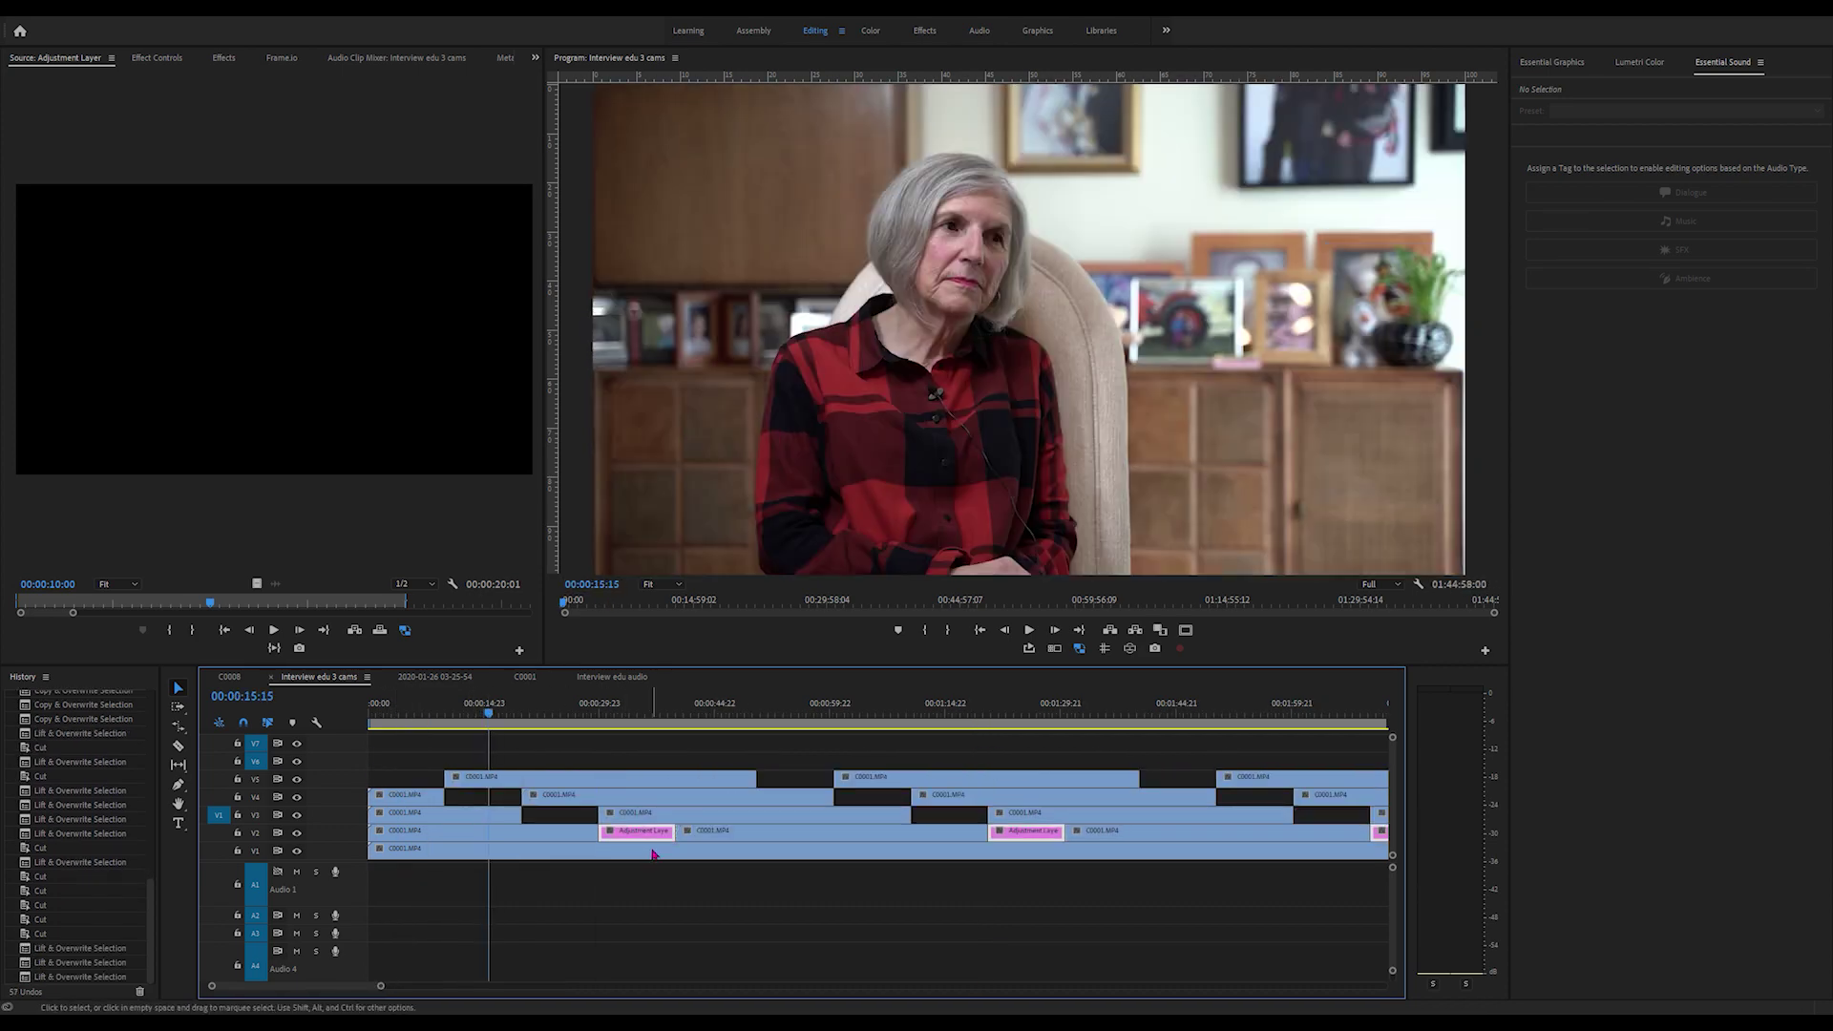
pyautogui.moveTo(637, 834); pyautogui.dragTo(714, 852)
pyautogui.moveTo(714, 850); pyautogui.dragTo(931, 849)
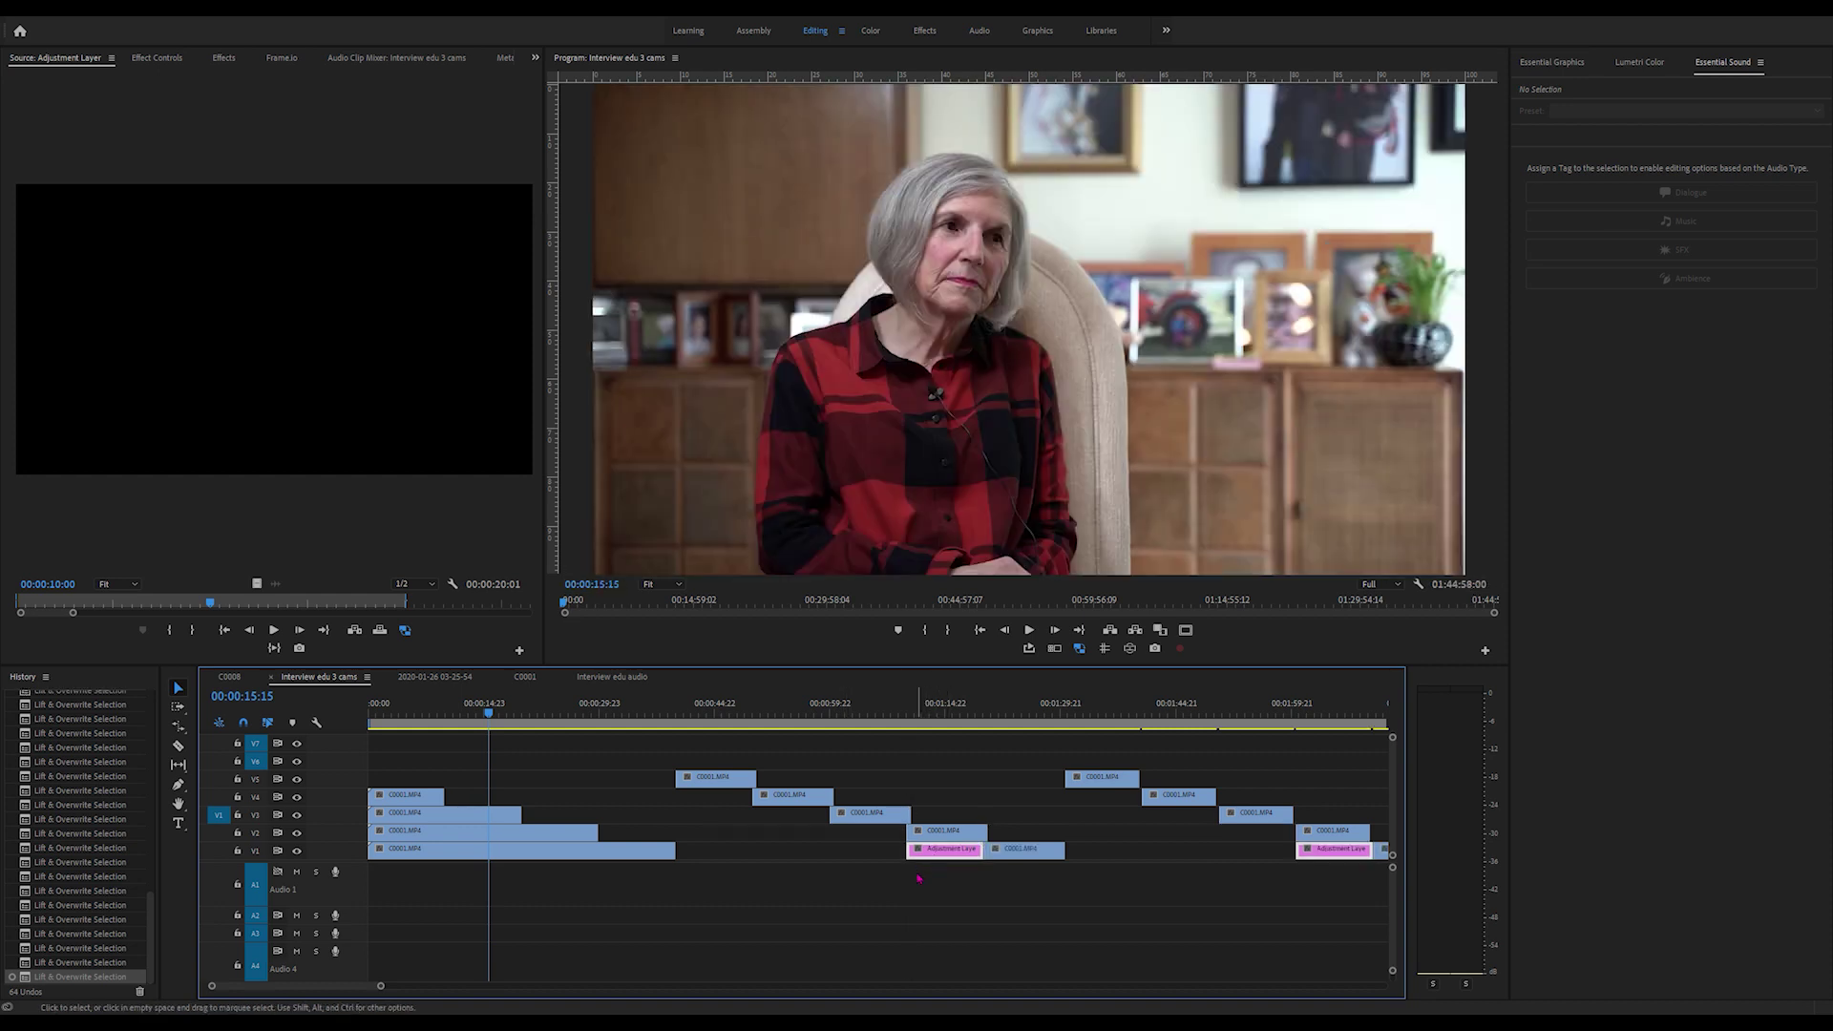
# Play the staggered sequence from 00:00:40:00 and scrub further along to check the switching between the five layers
pyautogui.click(669, 711)
pyautogui.press('space')
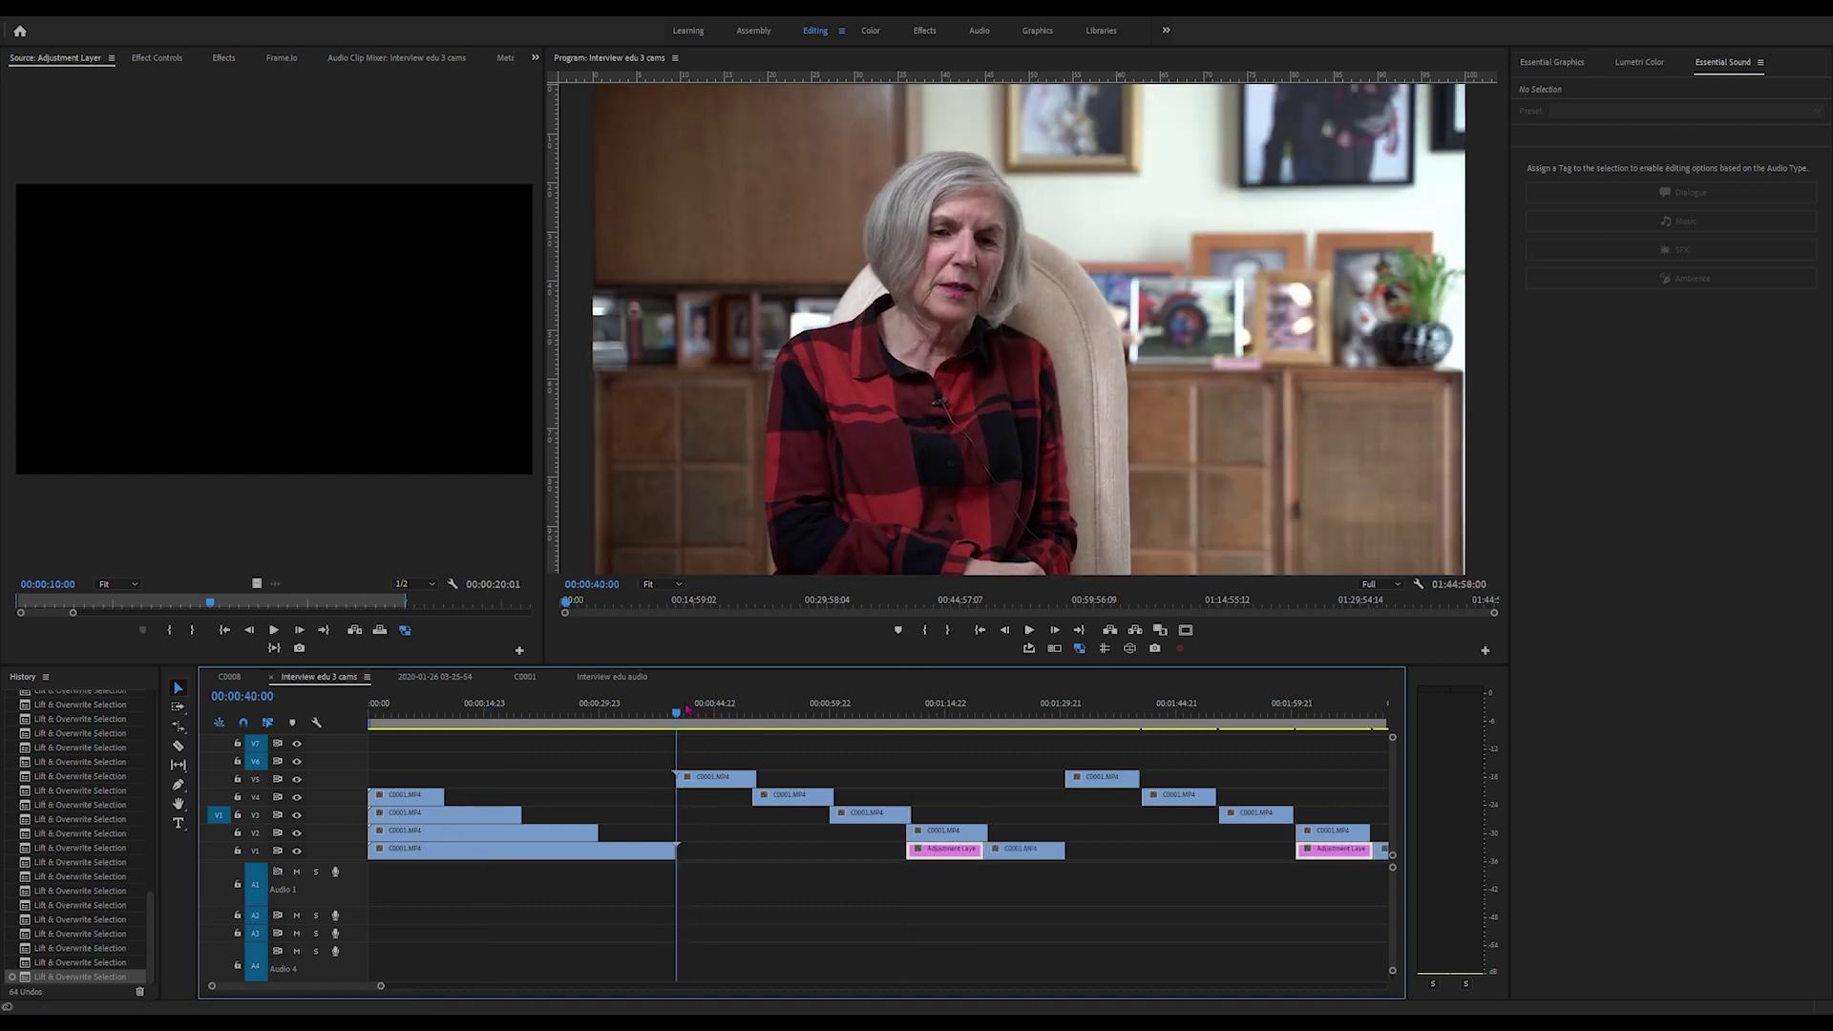
pyautogui.click(881, 713)
pyautogui.moveTo(880, 713); pyautogui.dragTo(1092, 713)
# Extend the ends of the V4 clip near 00:03:30 and the V3 clip near 00:03:40 to close the gaps before the following clips
pyautogui.moveTo(380, 986); pyautogui.dragTo(560, 985)
pyautogui.click(550, 715)
pyautogui.moveTo(558, 718)
pyautogui.mouseDown()
pyautogui.moveTo(606, 716)
pyautogui.moveTo(582, 716)
pyautogui.mouseUp()
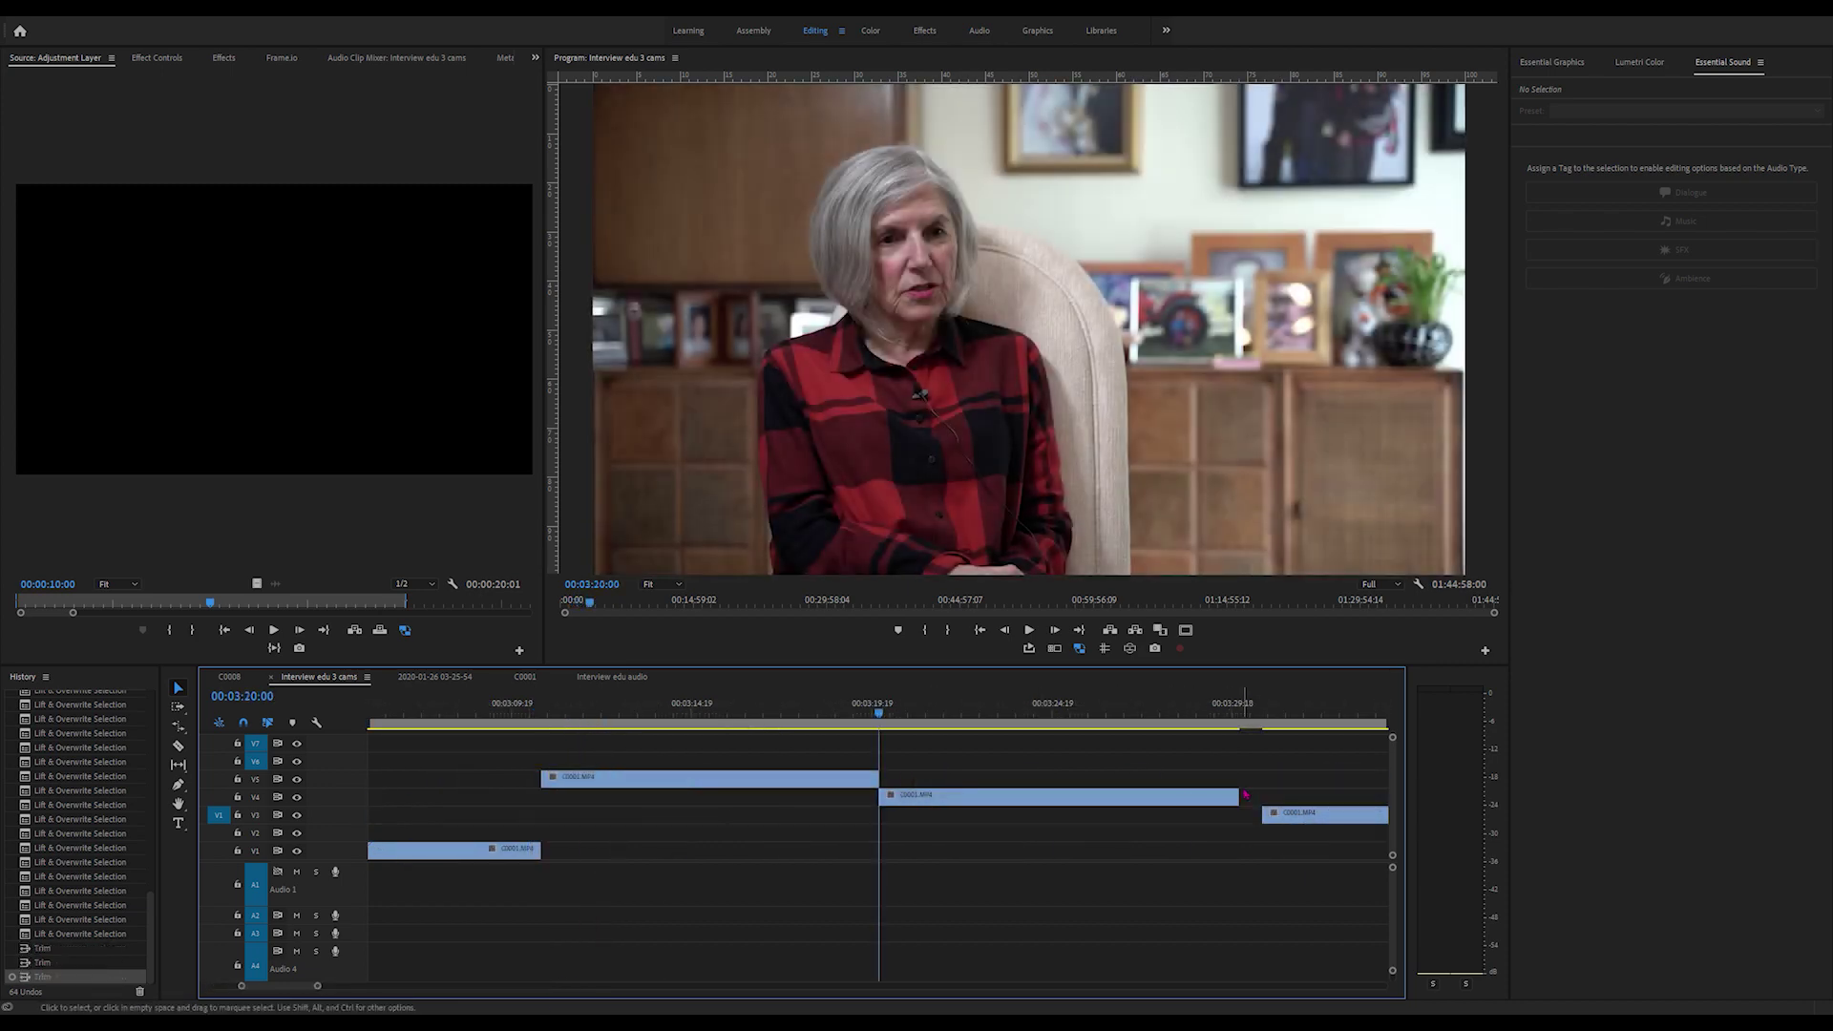
pyautogui.moveTo(1240, 796); pyautogui.dragTo(1265, 798)
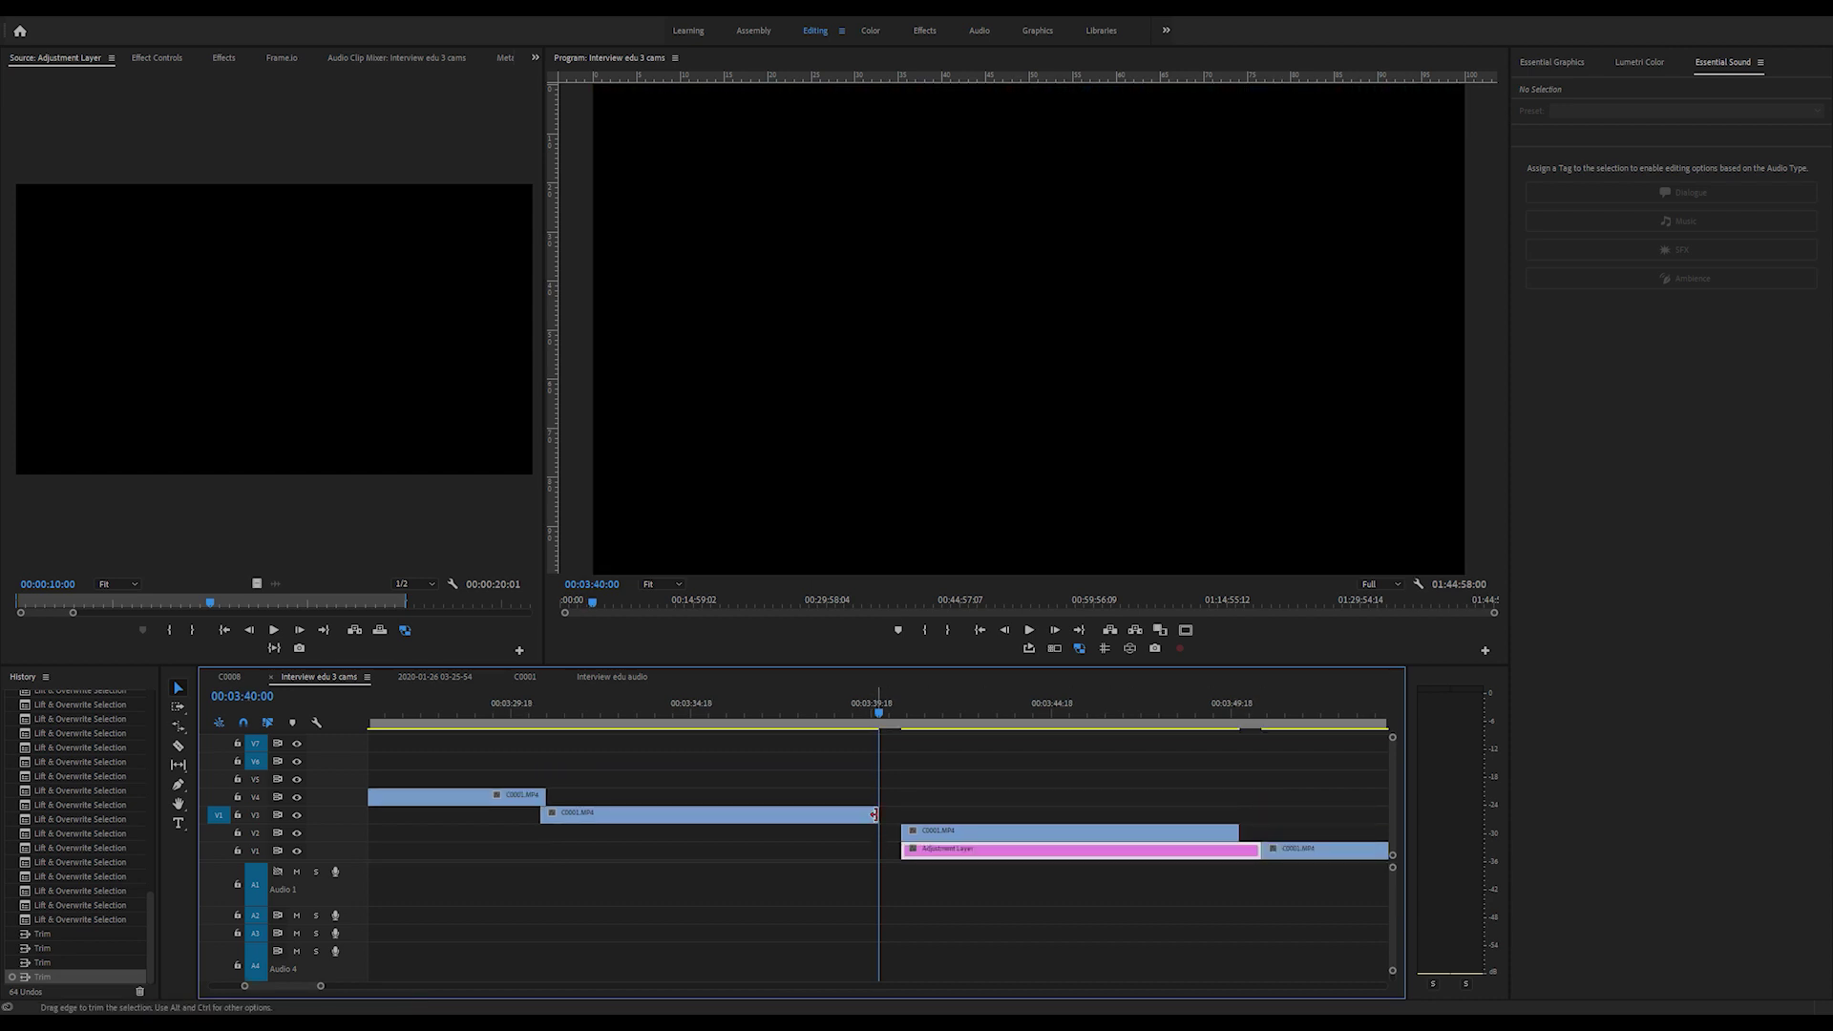
pyautogui.moveTo(879, 814); pyautogui.dragTo(896, 817)
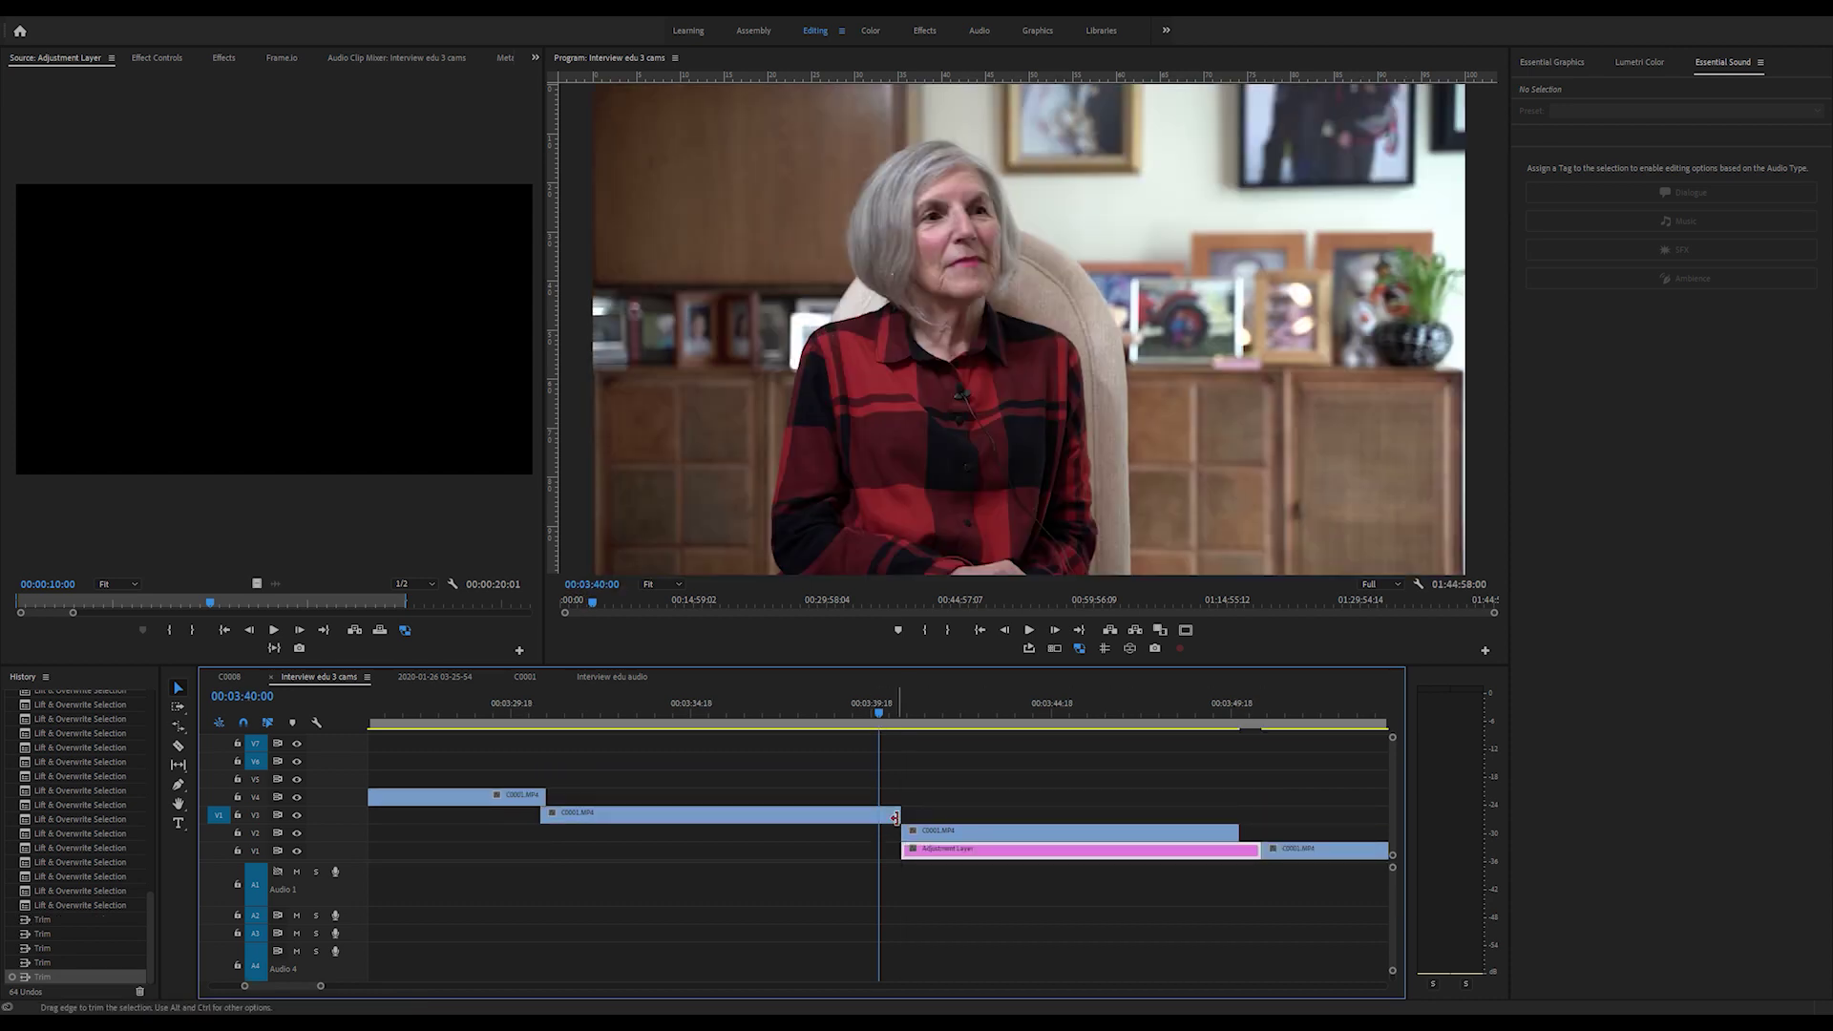